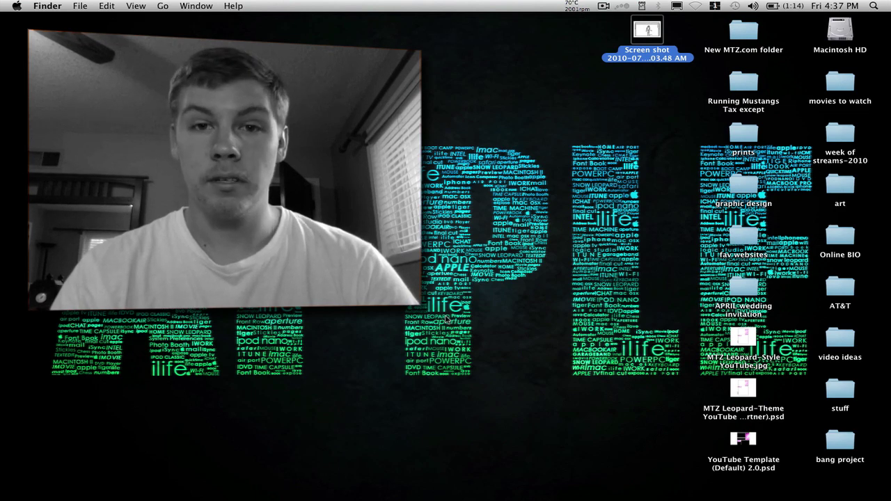
Step: Launch QuickTime Player and open a New Screen Recording window with quality set to High
{"action": "mouse_move", "coordinate": [740, 483]}
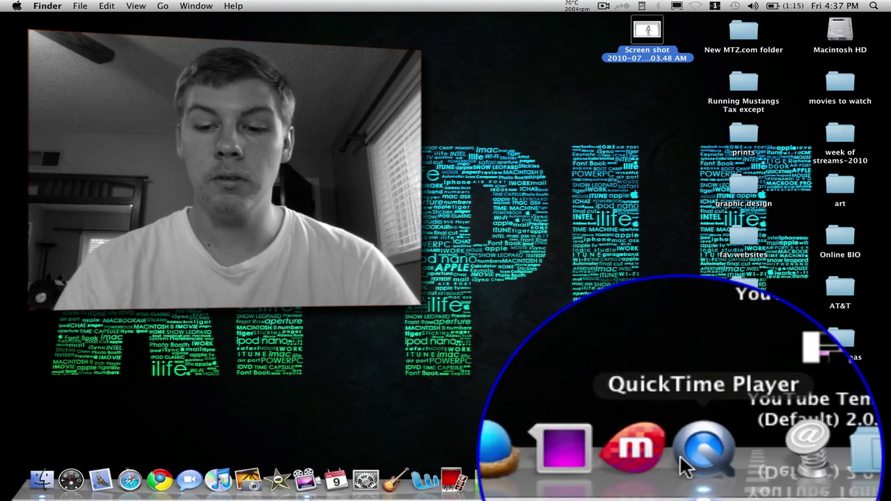
{"action": "left_click", "coordinate": [685, 463]}
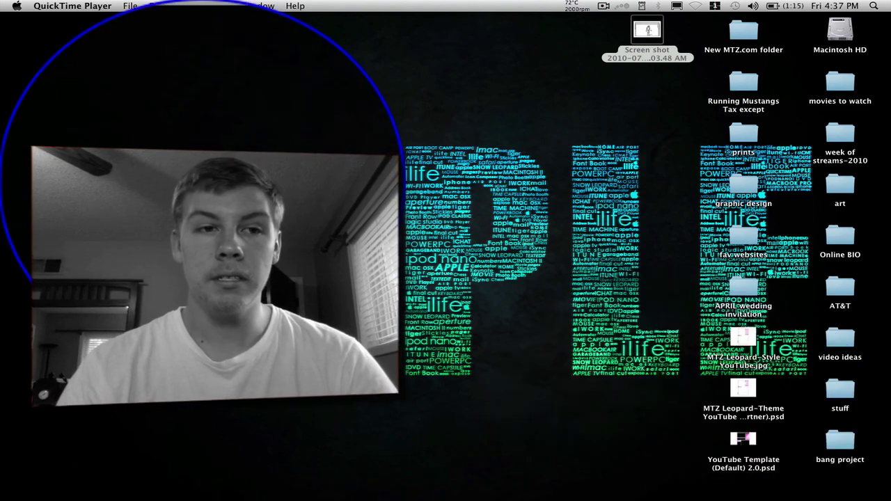
{"action": "left_click", "coordinate": [130, 7]}
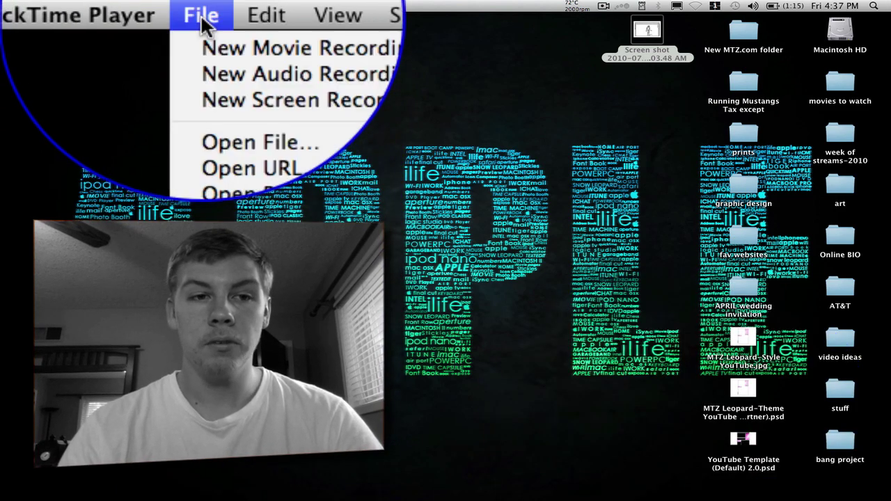
{"action": "left_click", "coordinate": [200, 106]}
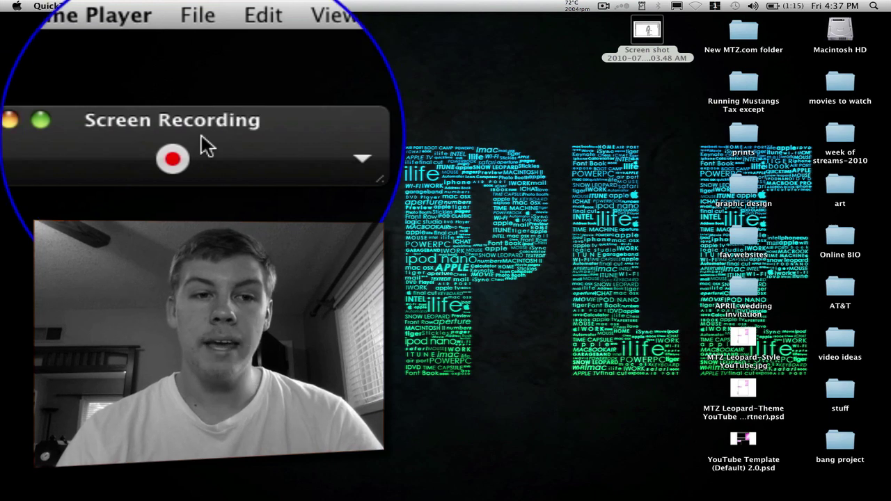
{"action": "left_click_drag", "start_coordinate": [124, 52], "coordinate": [140, 51]}
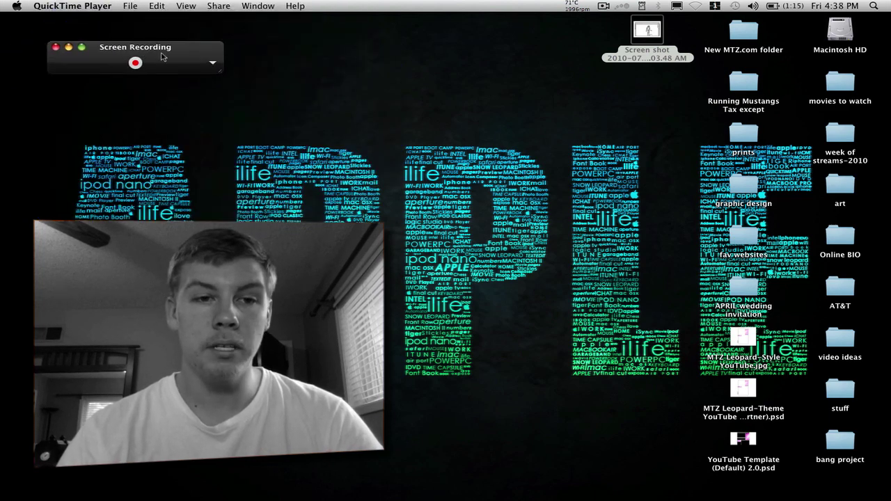
{"action": "left_click", "coordinate": [213, 66]}
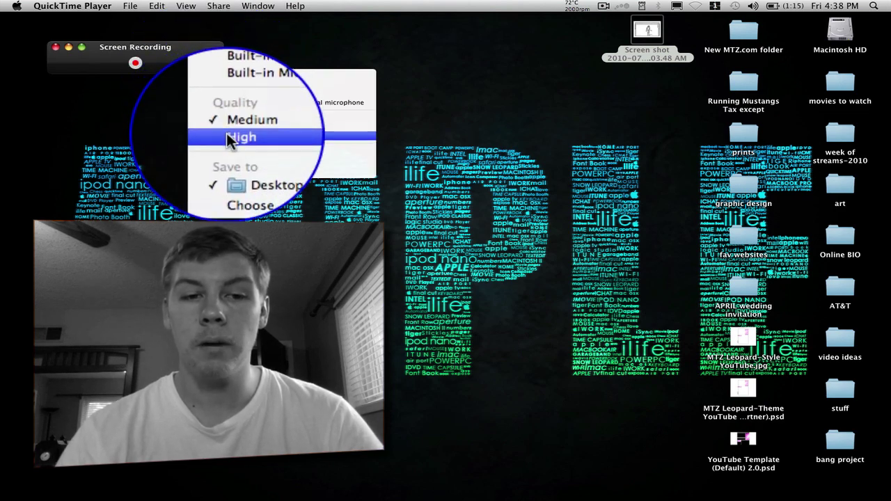
{"action": "left_click", "coordinate": [232, 136]}
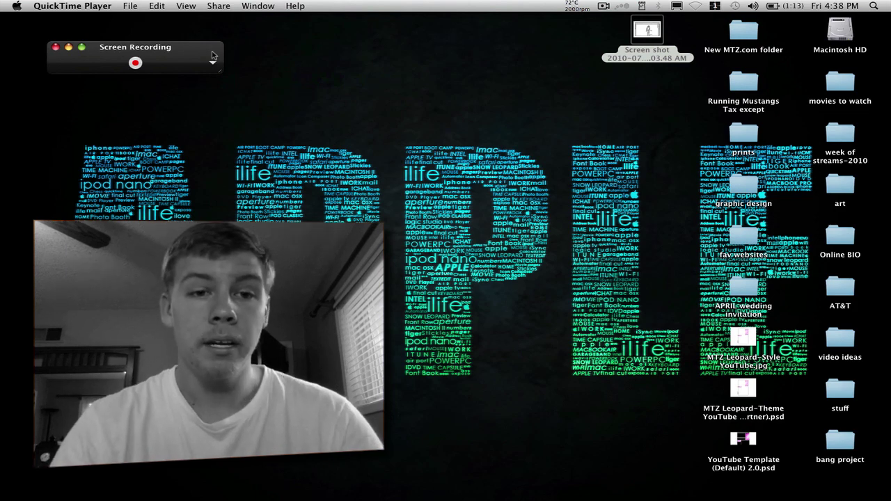
Step: Start capturing the screen with the record button and confirm Start Recording
{"action": "left_click", "coordinate": [135, 64]}
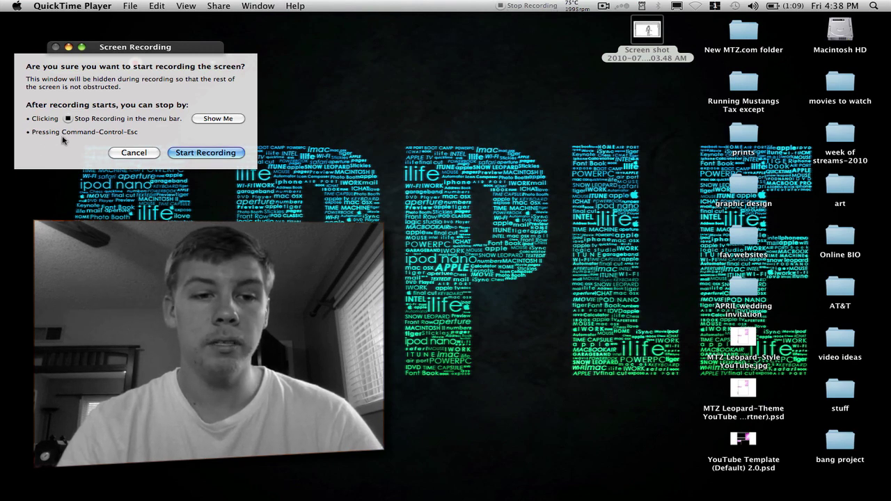
{"action": "left_click", "coordinate": [196, 152]}
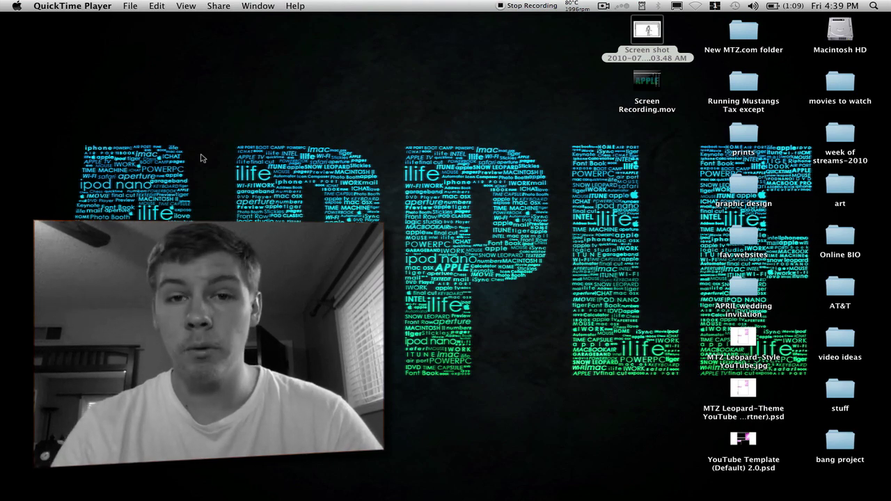
Step: Open the desktop screenshot with Adobe Photoshop CS4 from its Open With menu
{"action": "left_click", "coordinate": [639, 35]}
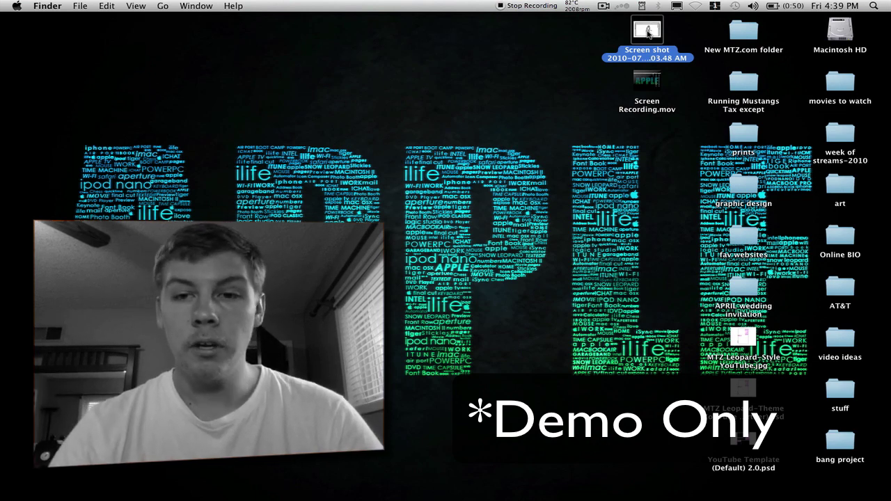
{"action": "right_click", "coordinate": [648, 33]}
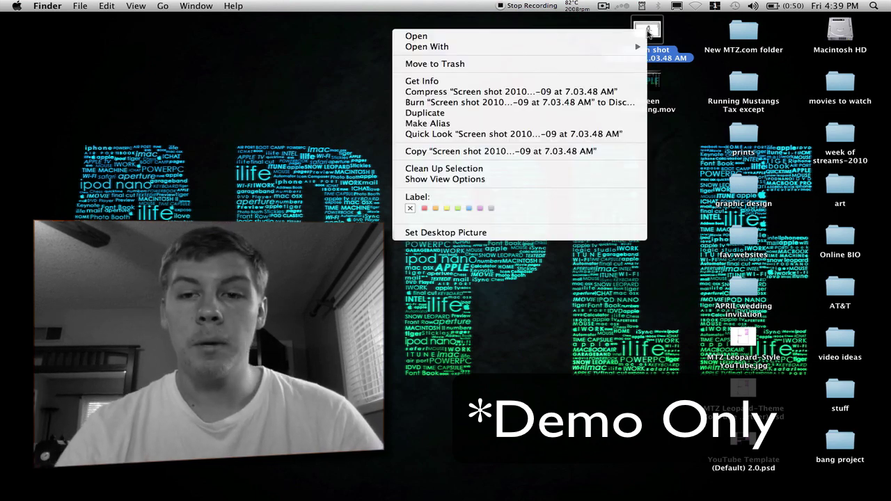
{"action": "mouse_move", "coordinate": [615, 52]}
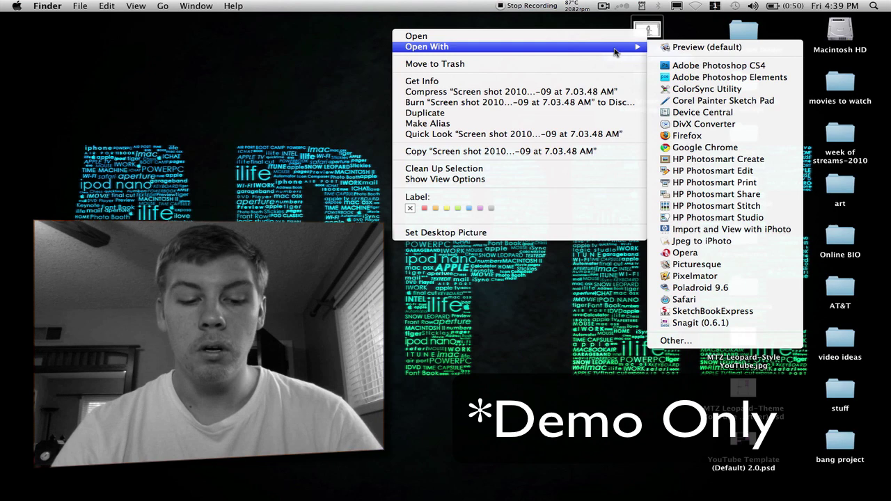
{"action": "key", "text": "alt"}
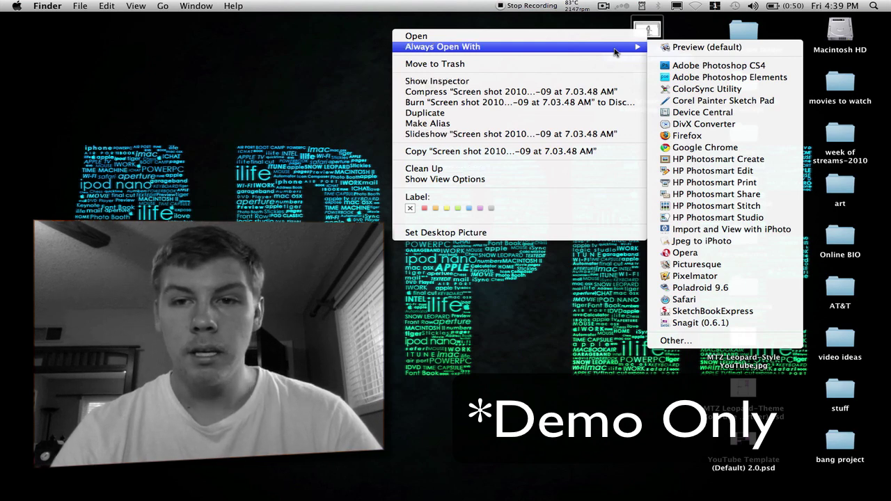
{"action": "mouse_move", "coordinate": [423, 52]}
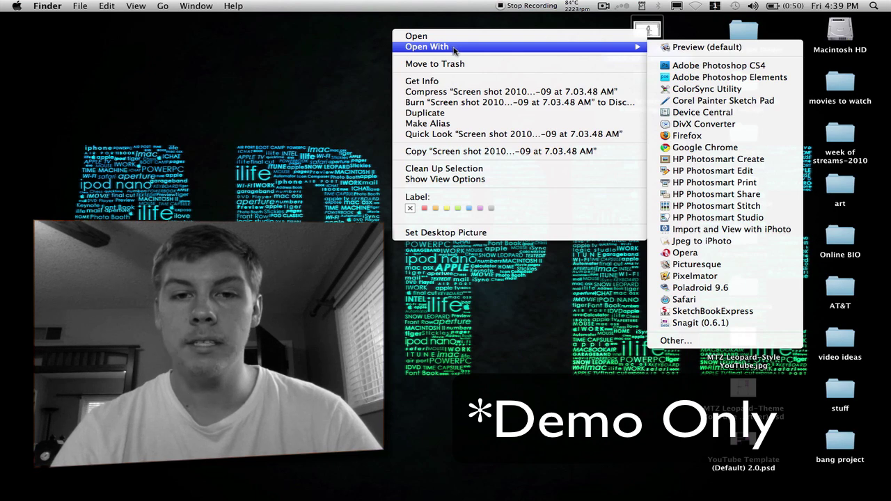
{"action": "mouse_move", "coordinate": [560, 51]}
{"action": "key", "text": "alt"}
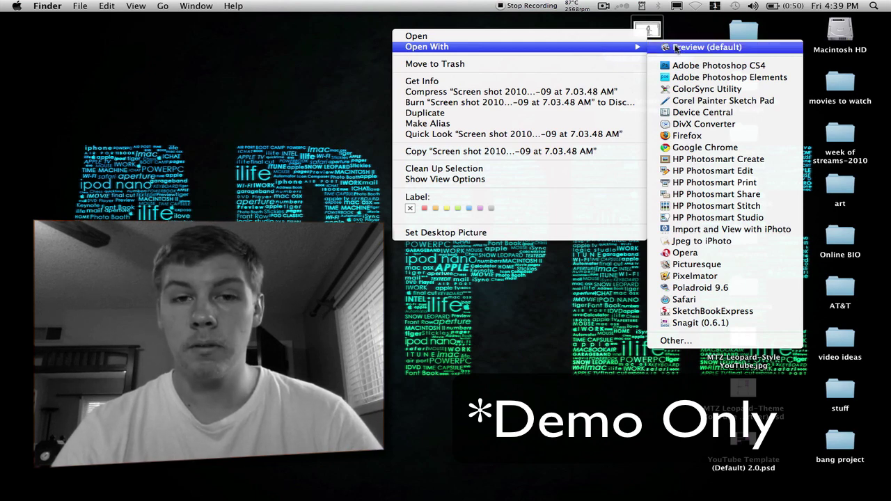
{"action": "key", "text": "alt"}
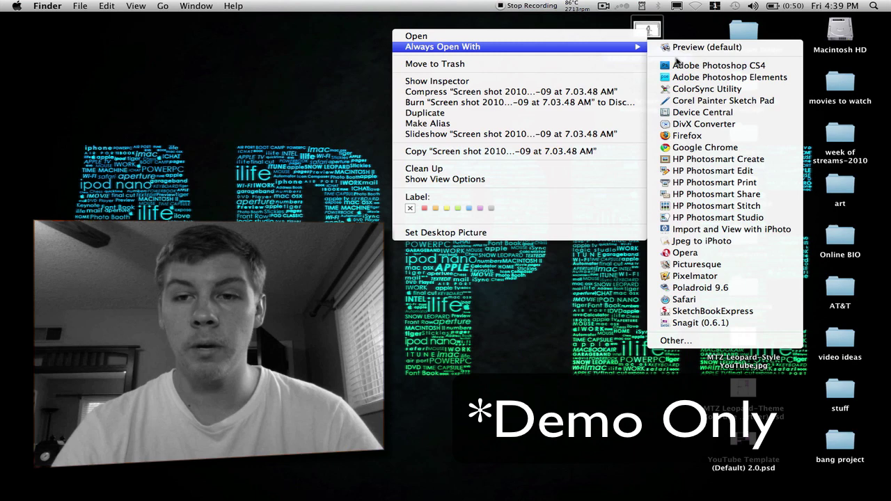
{"action": "left_click", "coordinate": [672, 66]}
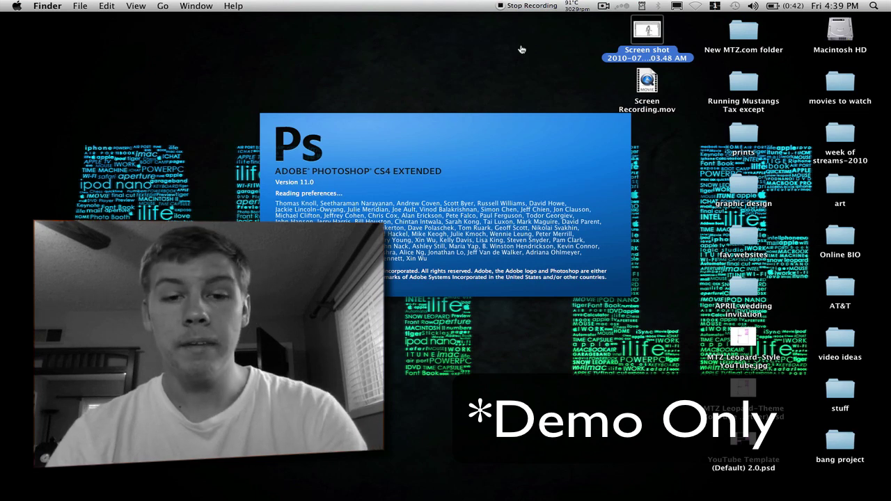
Step: Switch applications and bring up, then dismiss, Photoshop's Dock menu
{"action": "key", "text": "super+Tab"}
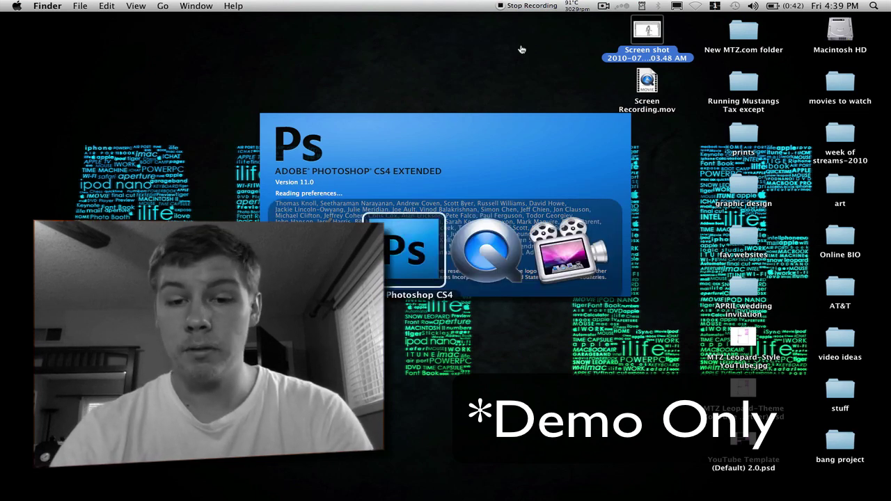
{"action": "mouse_move", "coordinate": [548, 487]}
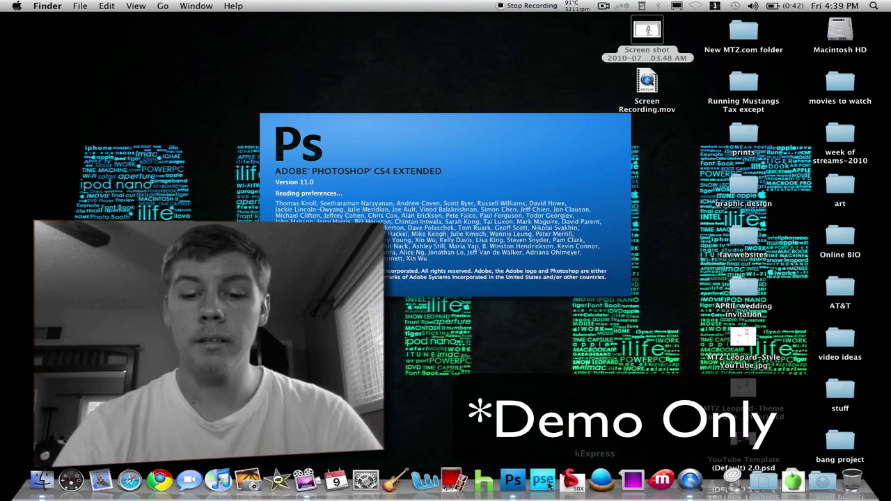
{"action": "right_click", "coordinate": [510, 485]}
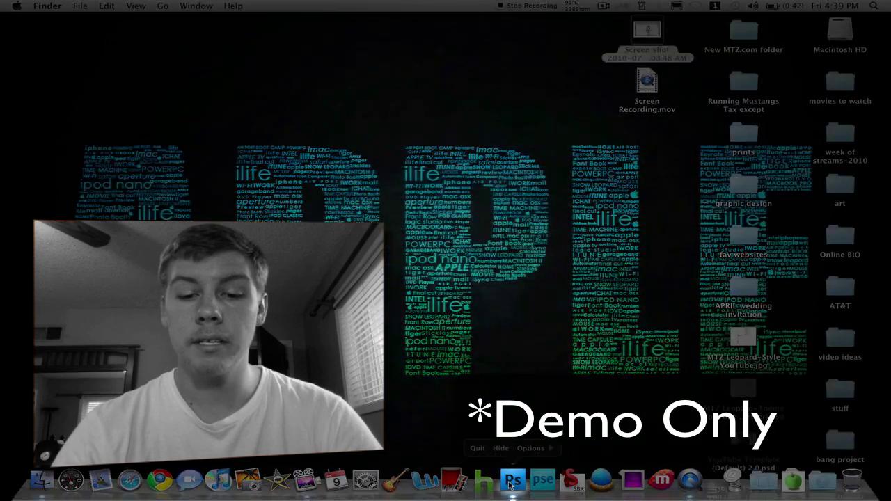
{"action": "left_click", "coordinate": [478, 448]}
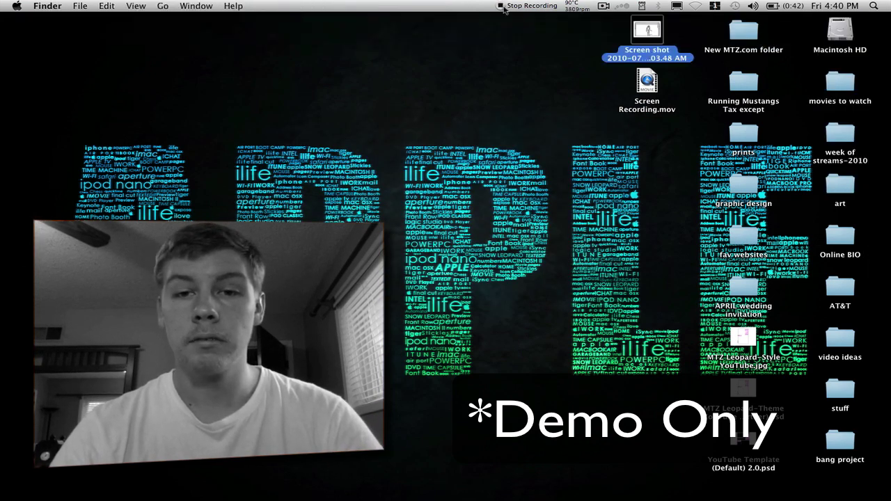
Step: Stop the recording, play it back skipping ahead to the Finder part, then close playback
{"action": "left_click", "coordinate": [504, 6]}
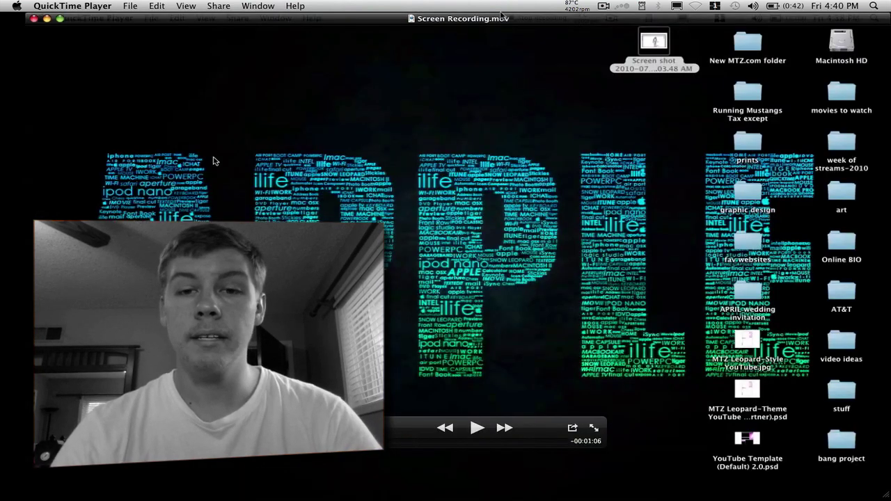
{"action": "key", "text": "super+Tab"}
{"action": "key", "text": "super+Tab"}
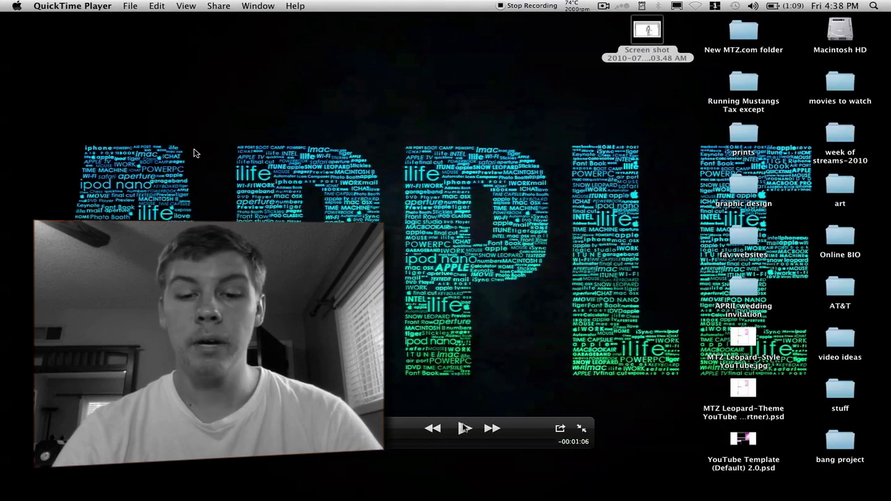
{"action": "left_click", "coordinate": [463, 428]}
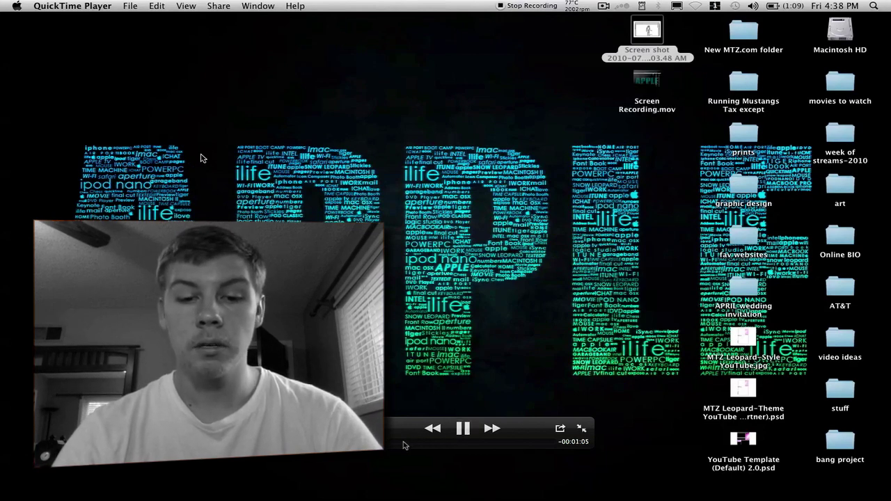
{"action": "left_click_drag", "start_coordinate": [403, 445], "coordinate": [485, 445]}
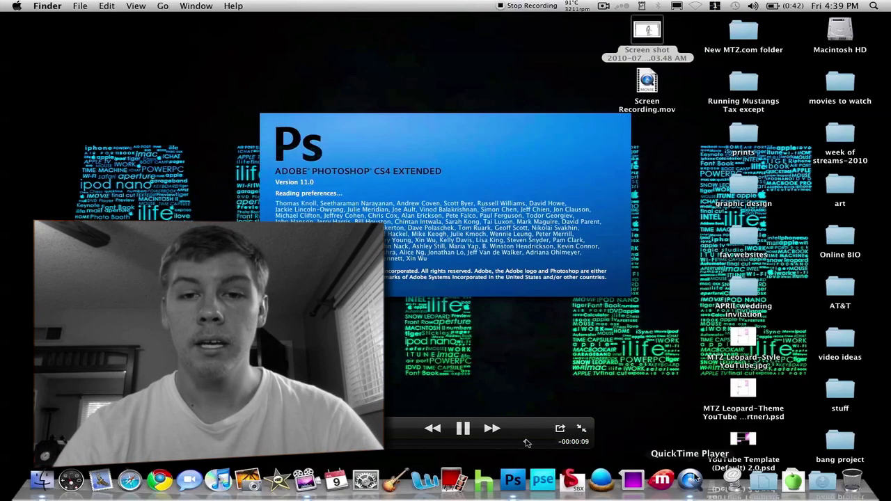
{"action": "mouse_move", "coordinate": [485, 445]}
{"action": "left_mouse_down"}
{"action": "mouse_move", "coordinate": [521, 443]}
{"action": "mouse_move", "coordinate": [471, 441]}
{"action": "left_mouse_up"}
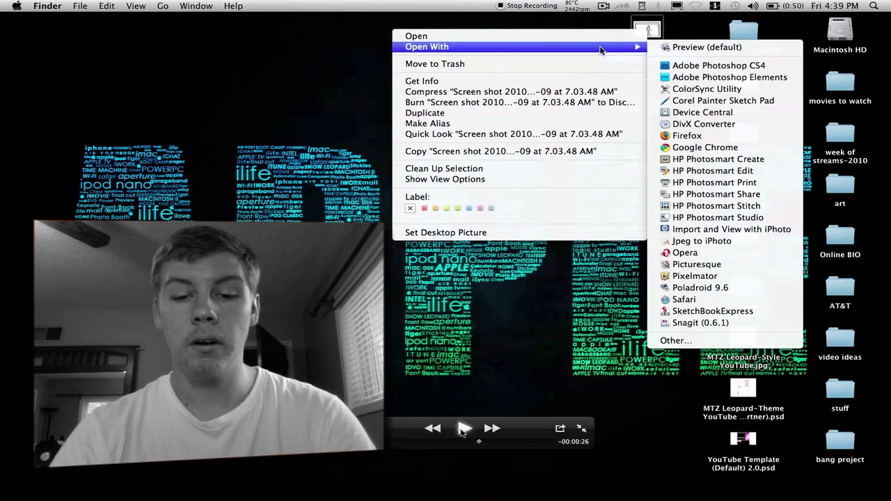
{"action": "key", "text": "super+w"}
Step: Bring QuickTime Player forward and start a new screen recording
{"action": "key", "text": "super+Tab"}
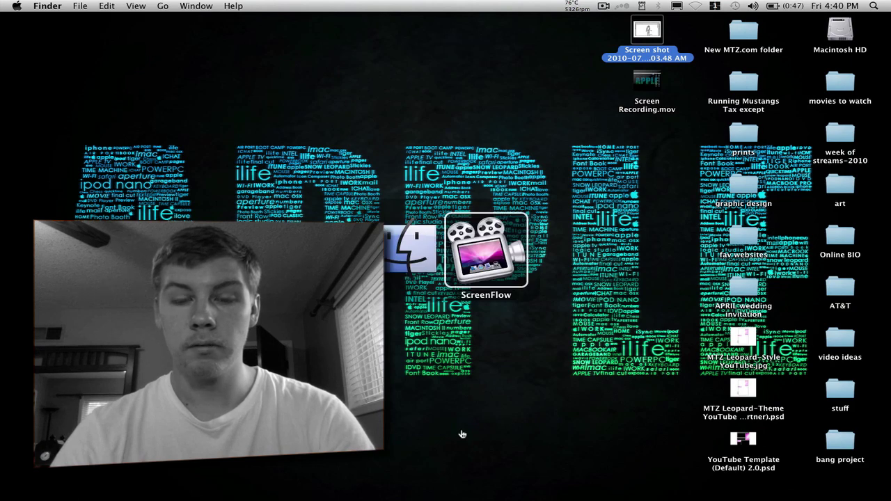
{"action": "mouse_move", "coordinate": [462, 490]}
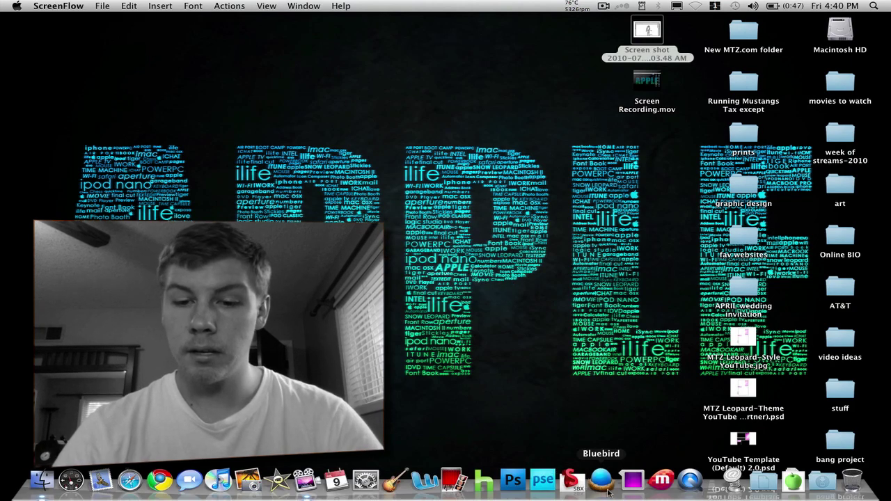
{"action": "left_click", "coordinate": [689, 480]}
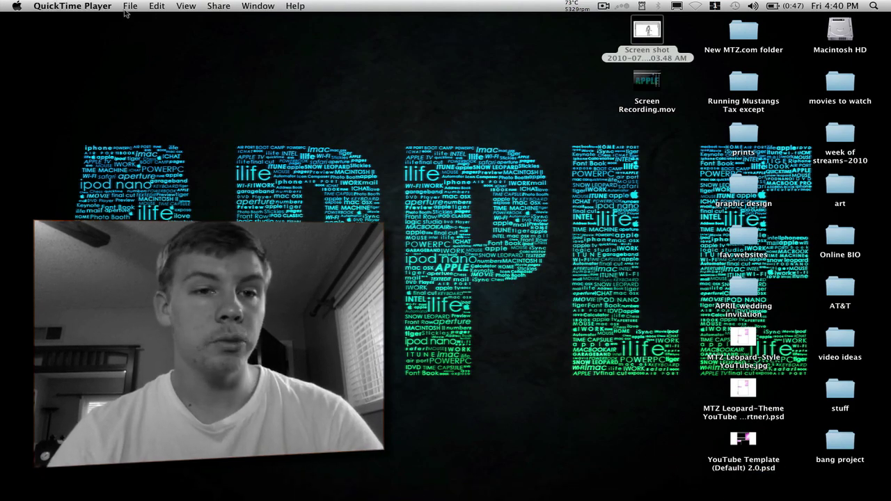
{"action": "left_click", "coordinate": [126, 8]}
{"action": "left_click", "coordinate": [164, 40]}
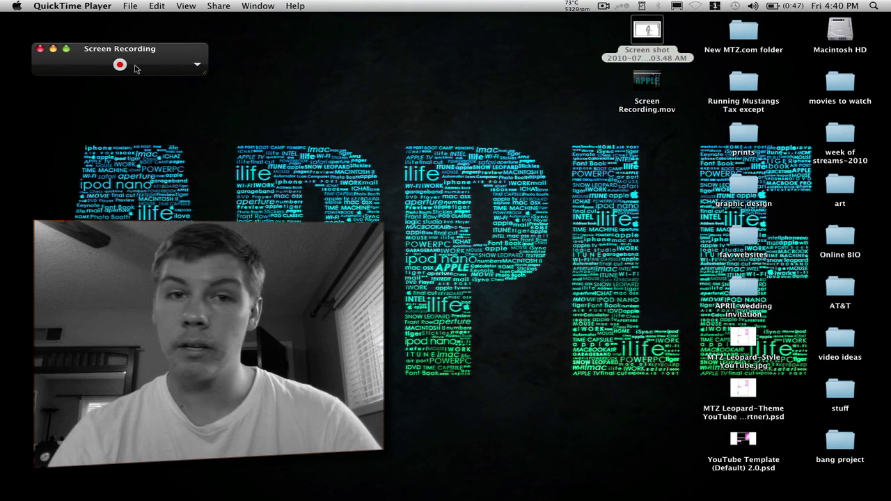
{"action": "left_click", "coordinate": [121, 65]}
{"action": "left_click", "coordinate": [175, 153]}
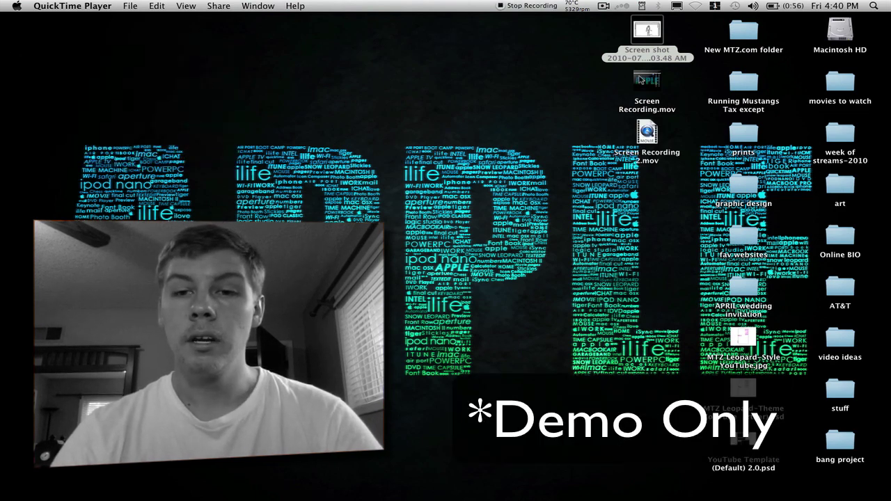
Step: Demonstrate the screenshot file's right-click Open With choices, then stop the recording
{"action": "right_click", "coordinate": [646, 32]}
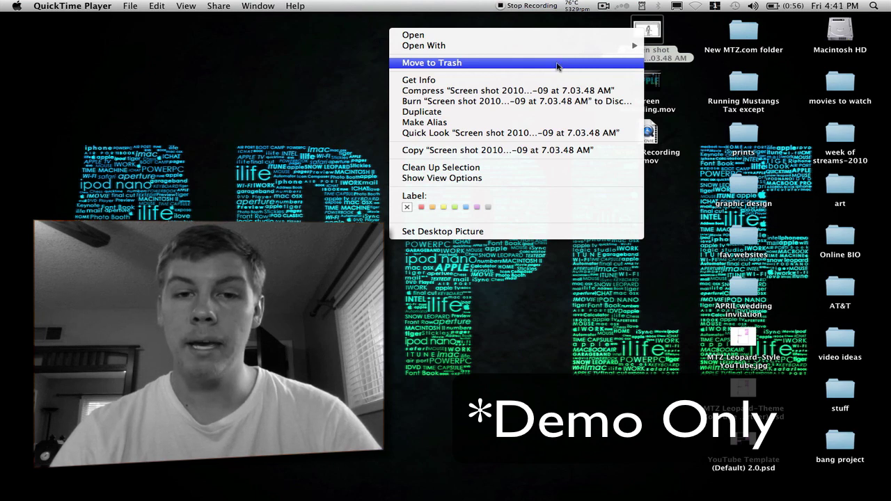
{"action": "mouse_move", "coordinate": [540, 48]}
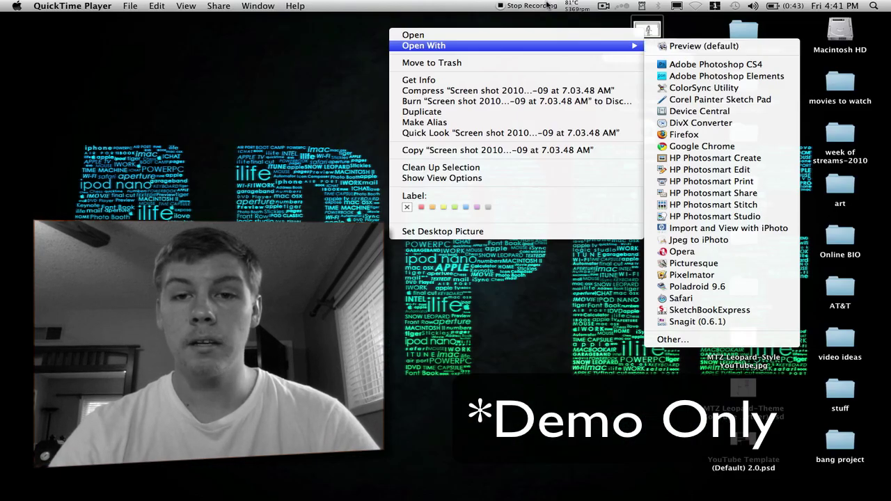
{"action": "left_click", "coordinate": [547, 5]}
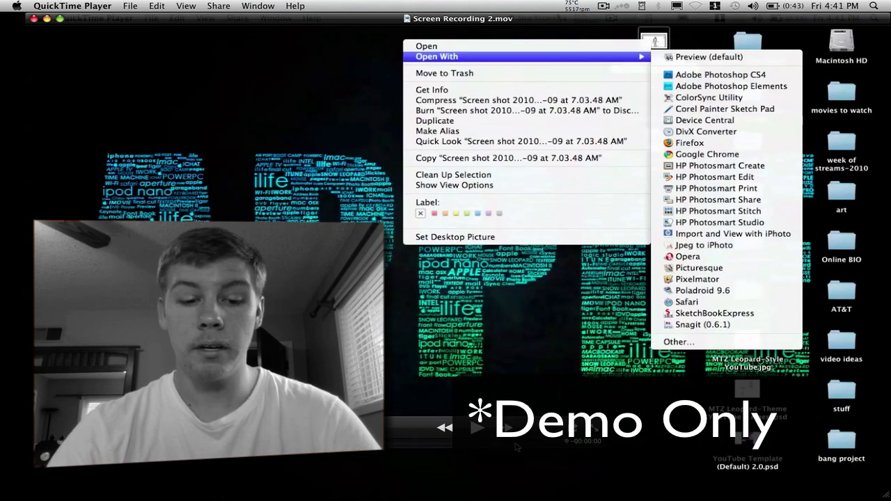
Step: Quit QuickTime, relaunch it, and open a New Movie Recording webcam window in the screen centre
{"action": "key", "text": "super+q"}
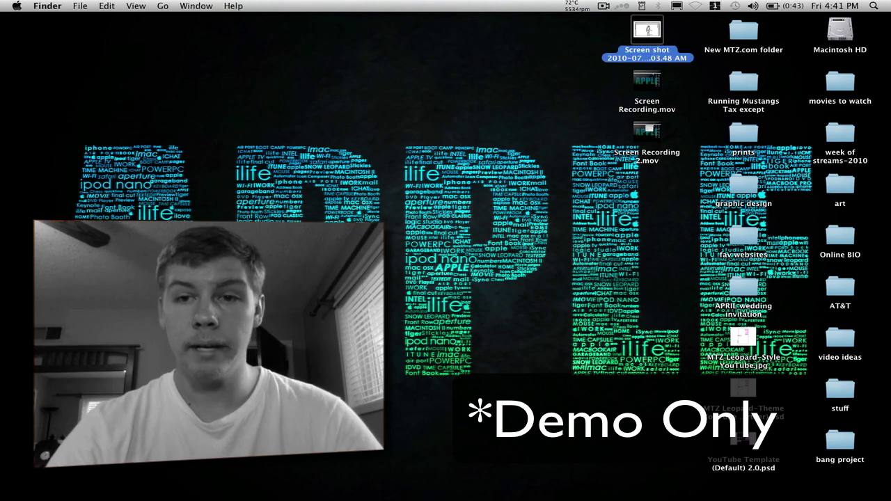
{"action": "left_click", "coordinate": [411, 130]}
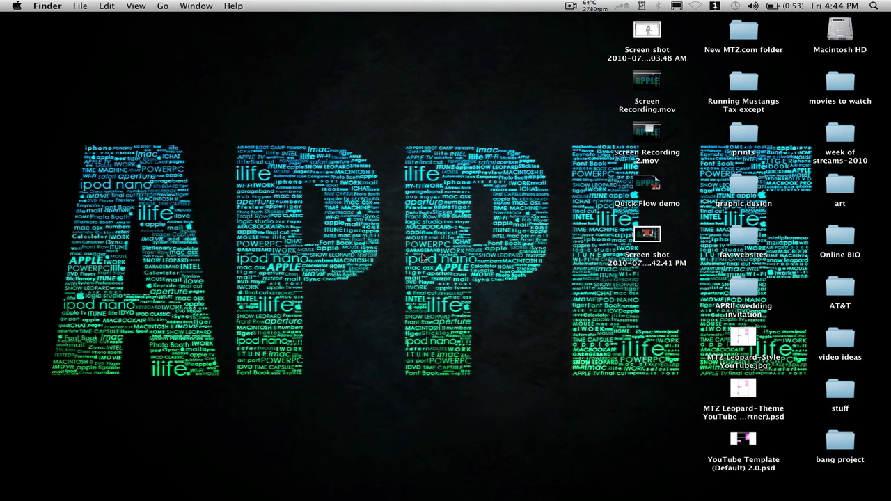
{"action": "left_click", "coordinate": [674, 488]}
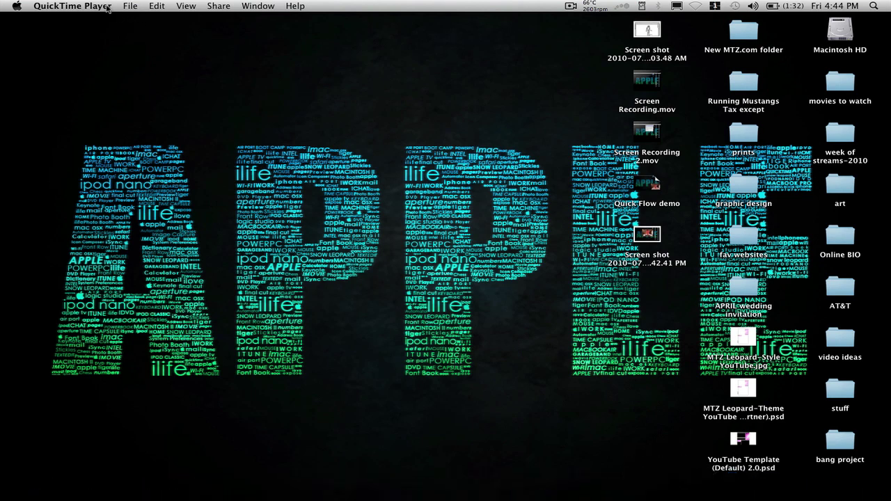
{"action": "left_click", "coordinate": [129, 6]}
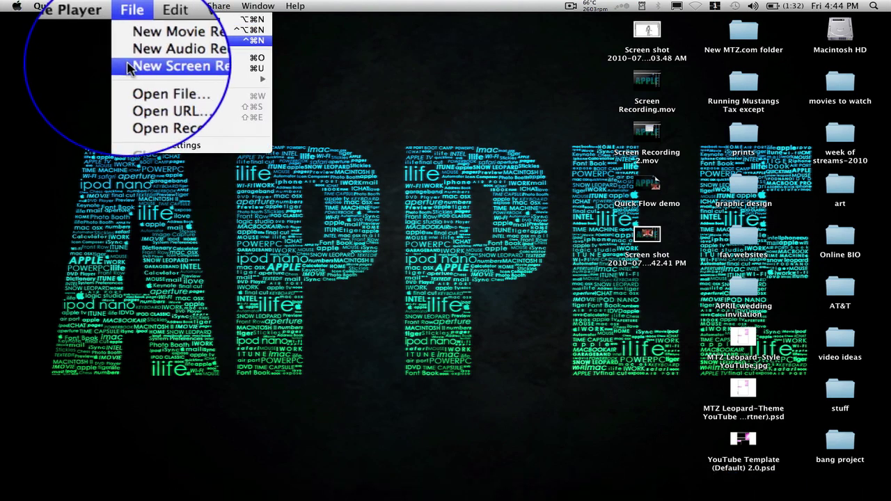
{"action": "left_click", "coordinate": [140, 21]}
{"action": "left_click_drag", "start_coordinate": [284, 53], "coordinate": [506, 75]}
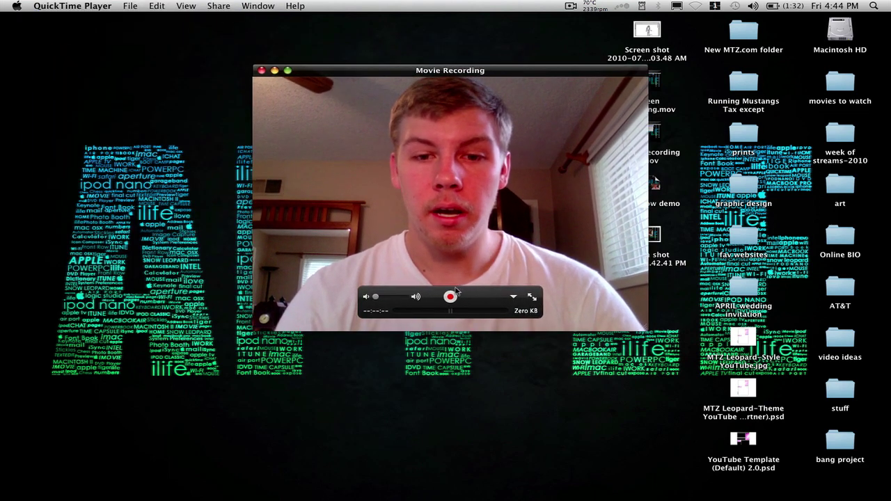
Step: Check the recording options, move the webcam window up-left, and open Screen Recording 2.mov
{"action": "left_click", "coordinate": [514, 297]}
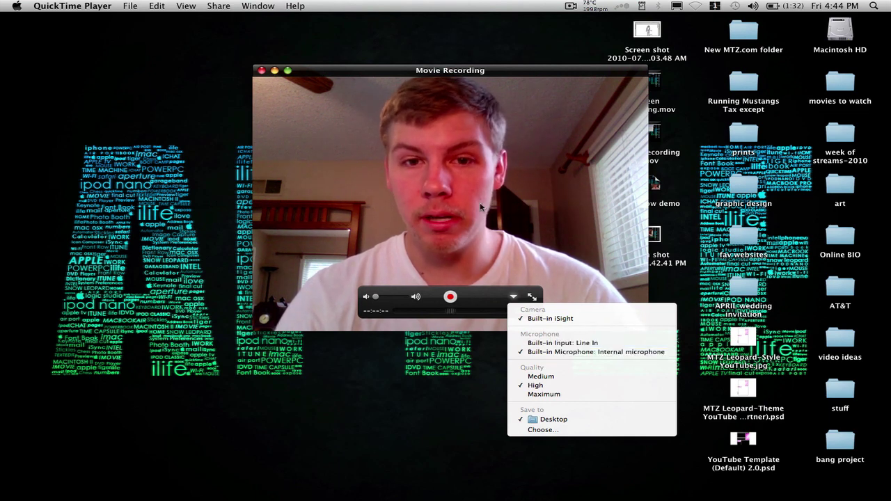
{"action": "left_click", "coordinate": [426, 76]}
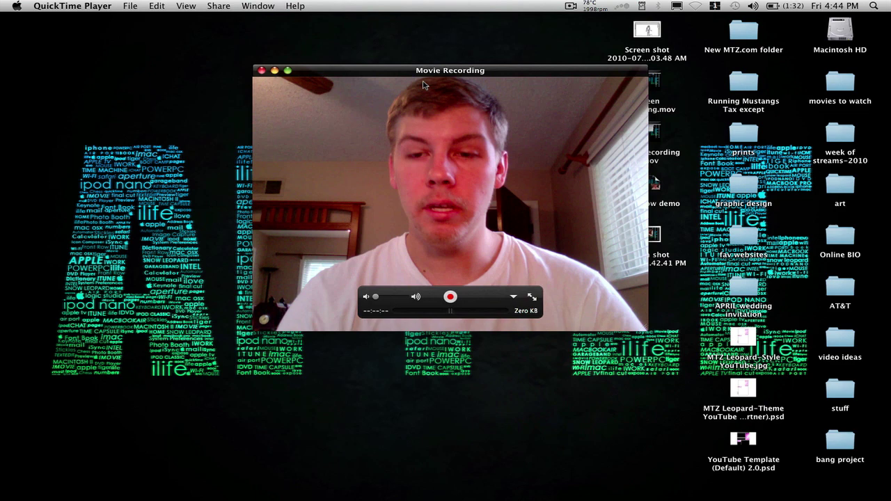
{"action": "left_click_drag", "start_coordinate": [426, 76], "coordinate": [297, 62]}
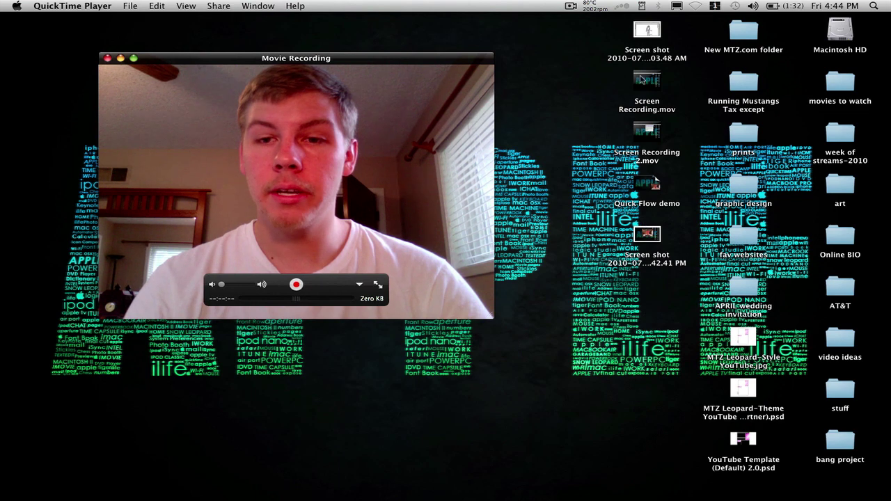
{"action": "left_click", "coordinate": [652, 130]}
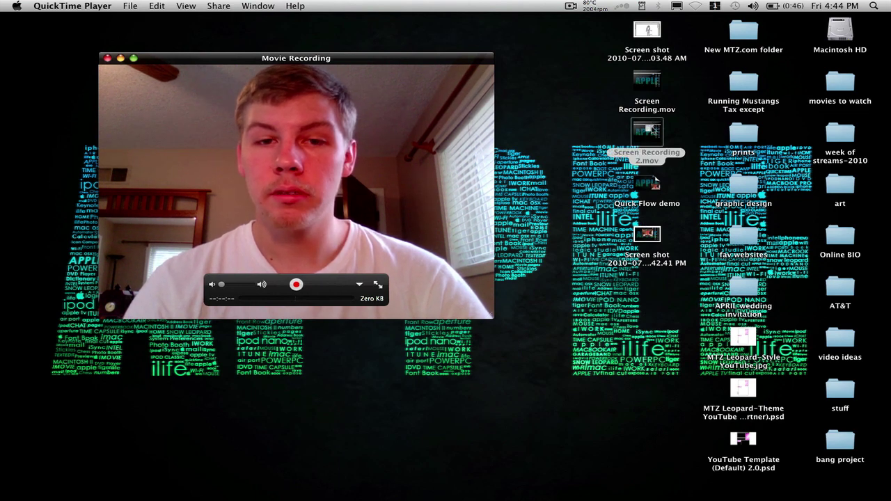
{"action": "double_click", "coordinate": [652, 131]}
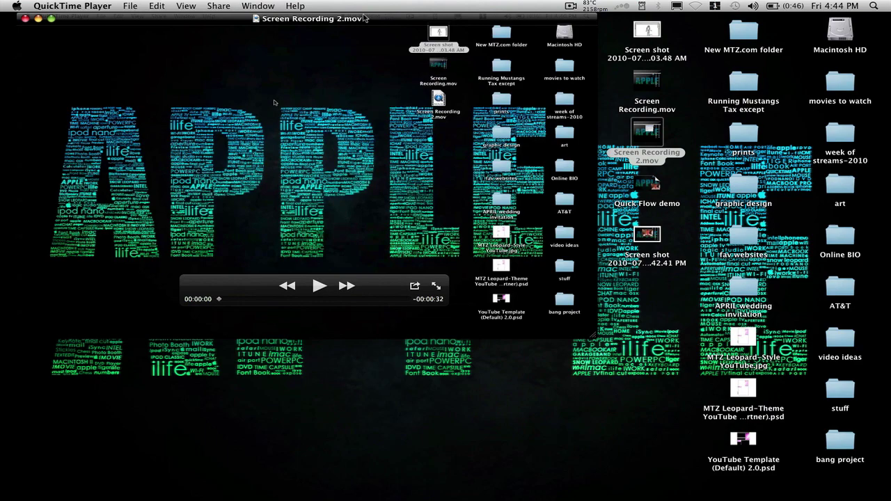
Step: Play Screen Recording 2.mov in the lower right, scrubbing to about 11s, 7s, then the start
{"action": "left_click_drag", "start_coordinate": [371, 32], "coordinate": [660, 188]}
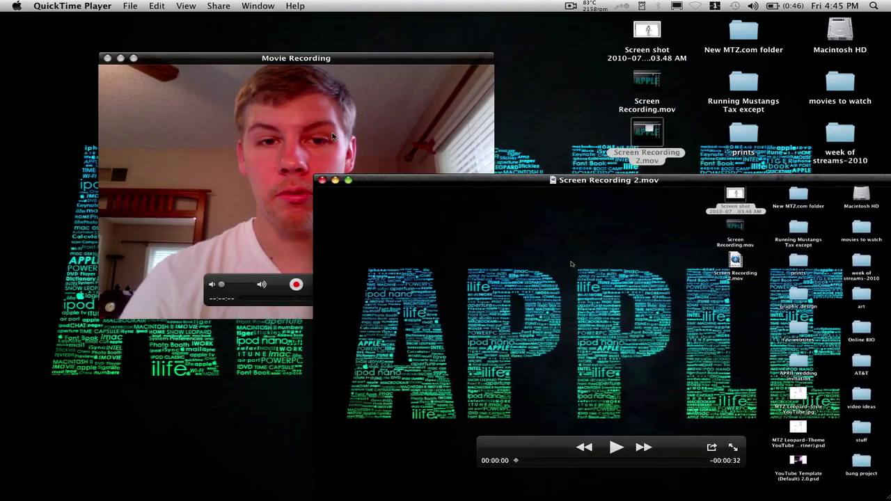
{"action": "left_click", "coordinate": [615, 447]}
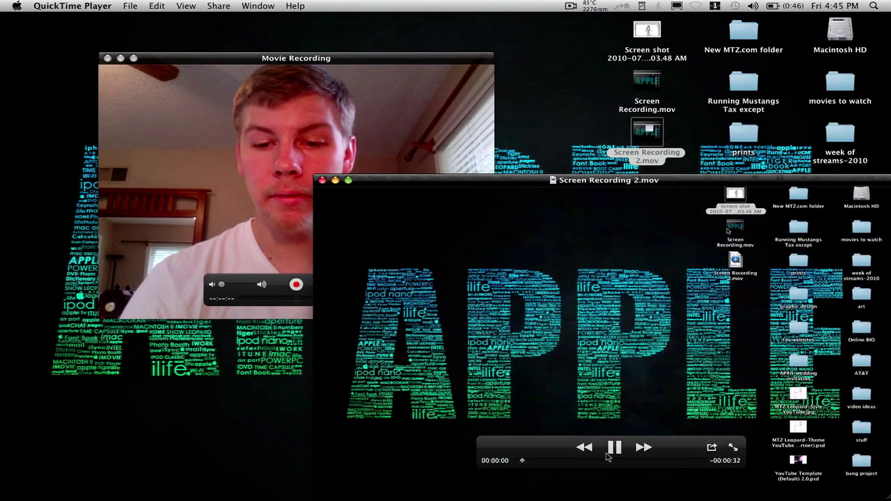
{"action": "left_click_drag", "start_coordinate": [604, 461], "coordinate": [583, 460]}
{"action": "left_click", "coordinate": [566, 461]}
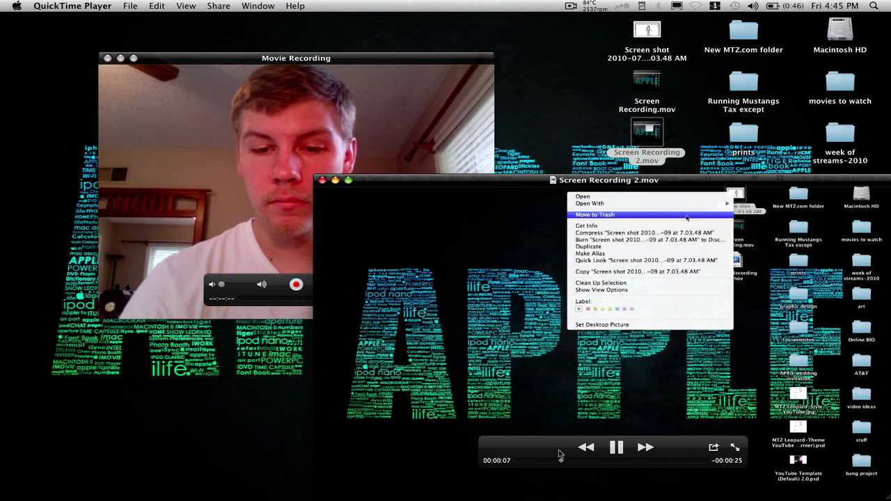
{"action": "left_click", "coordinate": [528, 461]}
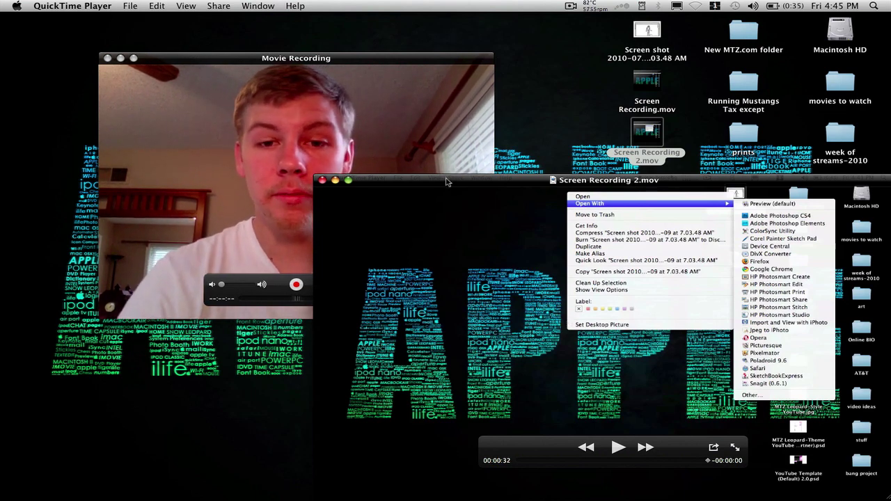
{"action": "left_click_drag", "start_coordinate": [449, 183], "coordinate": [407, 107]}
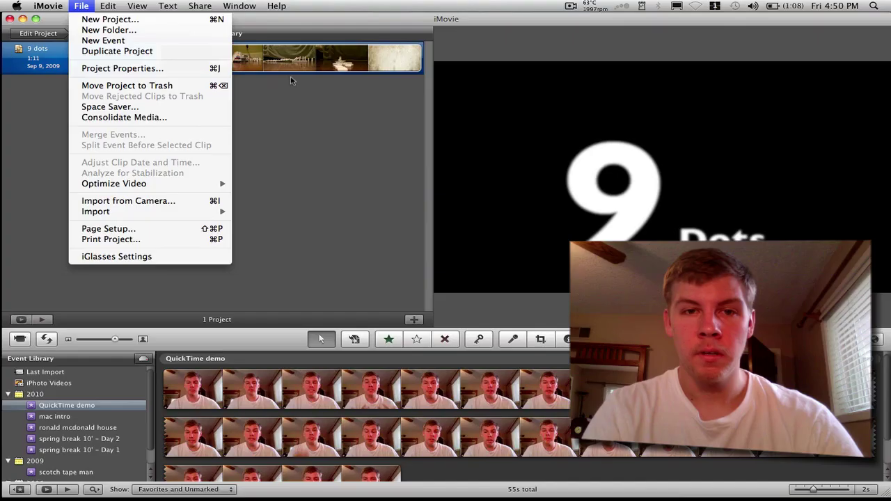
Step: Create a new iMovie project named 'Quick Time demo'
{"action": "left_click", "coordinate": [97, 22]}
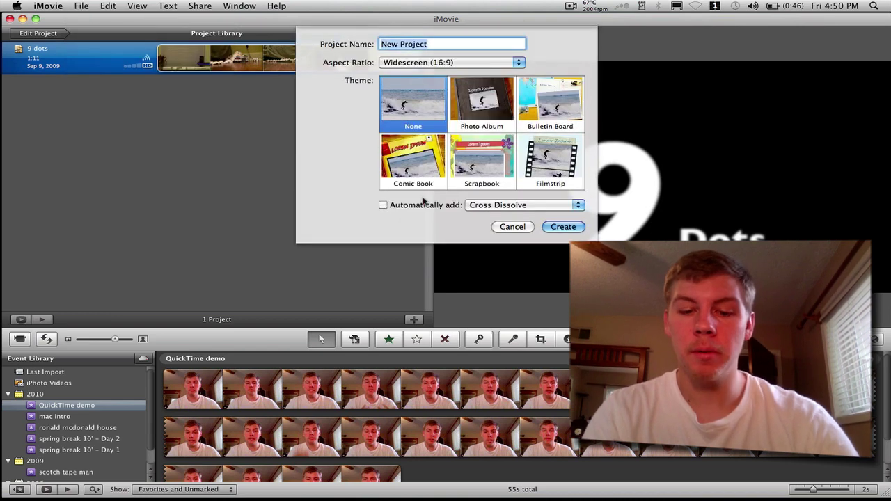
{"action": "type", "text": "Quick Time demo"}
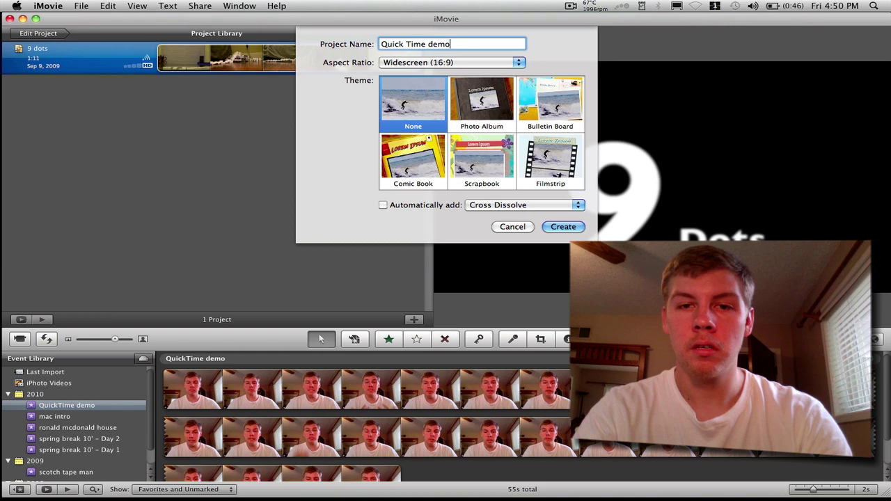
{"action": "key", "text": "Return"}
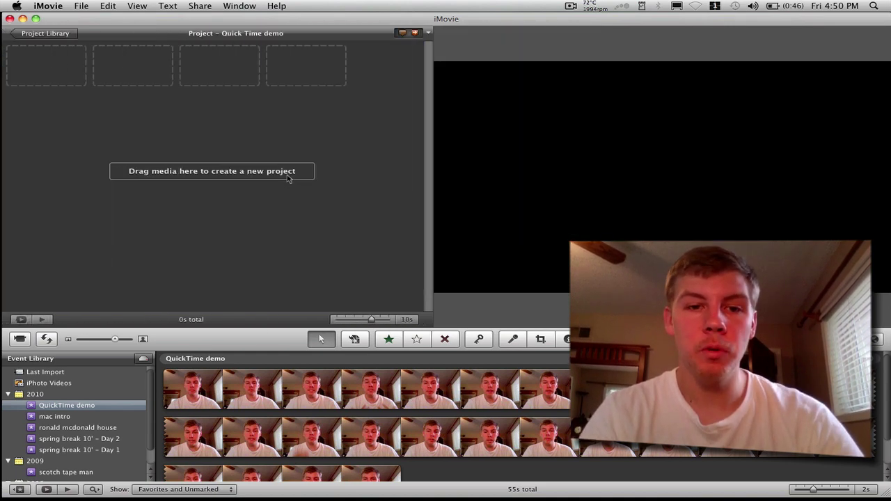
Step: Select the entire 32-second APPLE clip from the mac intro event and add it to the project
{"action": "left_click", "coordinate": [105, 417]}
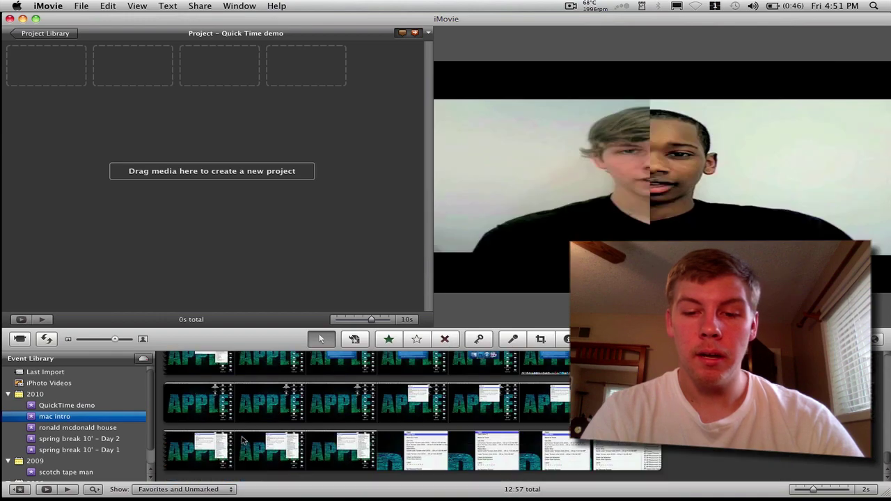
{"action": "scroll", "coordinate": [362, 431], "scroll_direction": "up", "scroll_amount": 4}
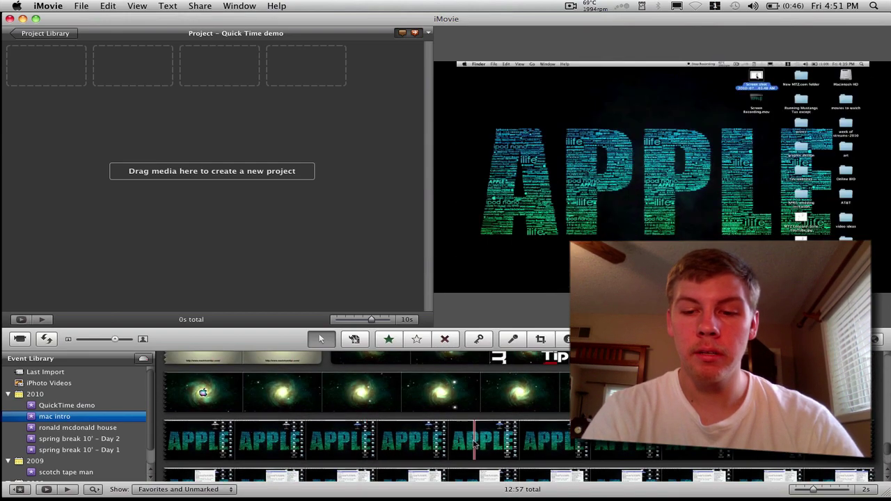
{"action": "scroll", "coordinate": [557, 449], "scroll_direction": "down", "scroll_amount": 1}
{"action": "scroll", "coordinate": [557, 449], "scroll_direction": "down", "scroll_amount": 1}
{"action": "scroll", "coordinate": [647, 463], "scroll_direction": "down", "scroll_amount": 3}
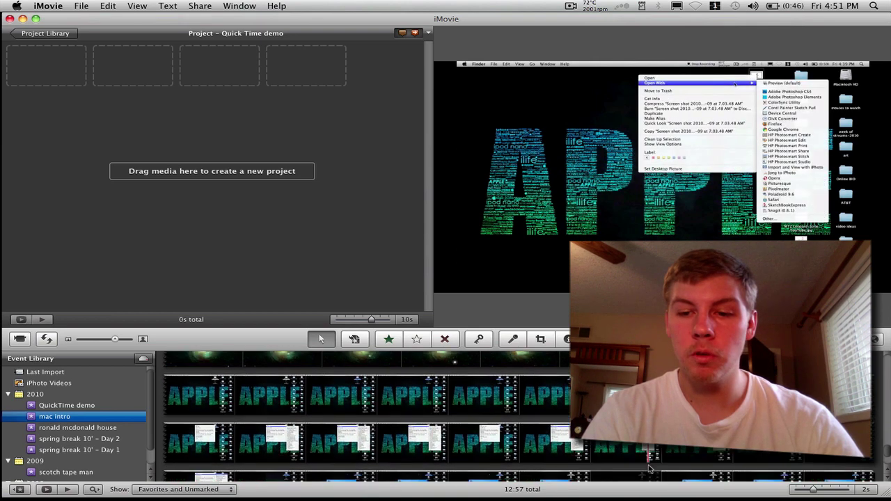
{"action": "scroll", "coordinate": [653, 471], "scroll_direction": "down", "scroll_amount": 4}
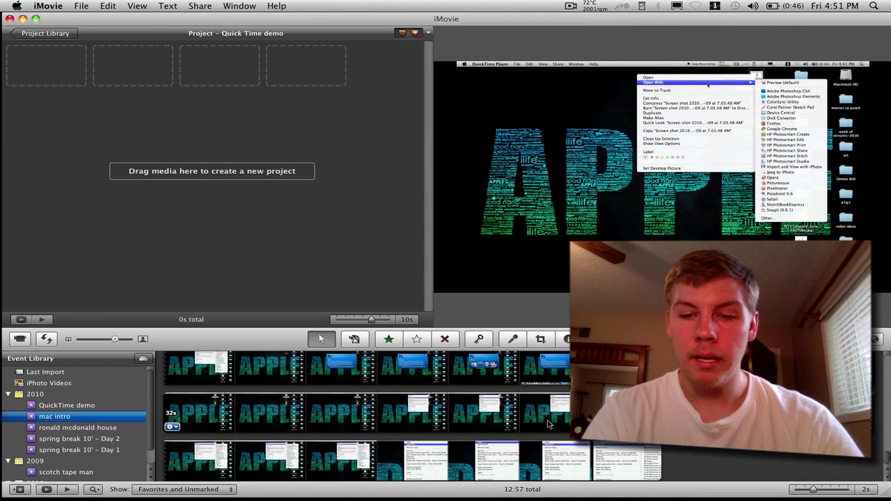
{"action": "double_click", "coordinate": [380, 454]}
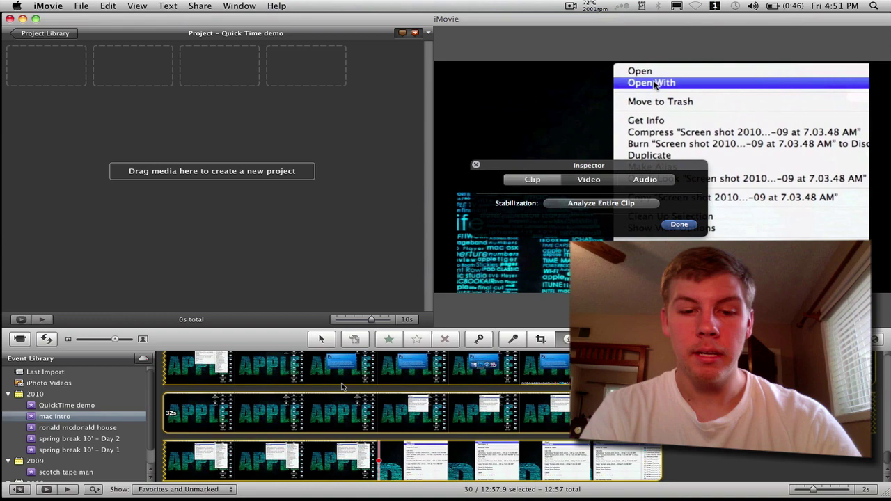
{"action": "scroll", "coordinate": [328, 369], "scroll_direction": "up", "scroll_amount": 5}
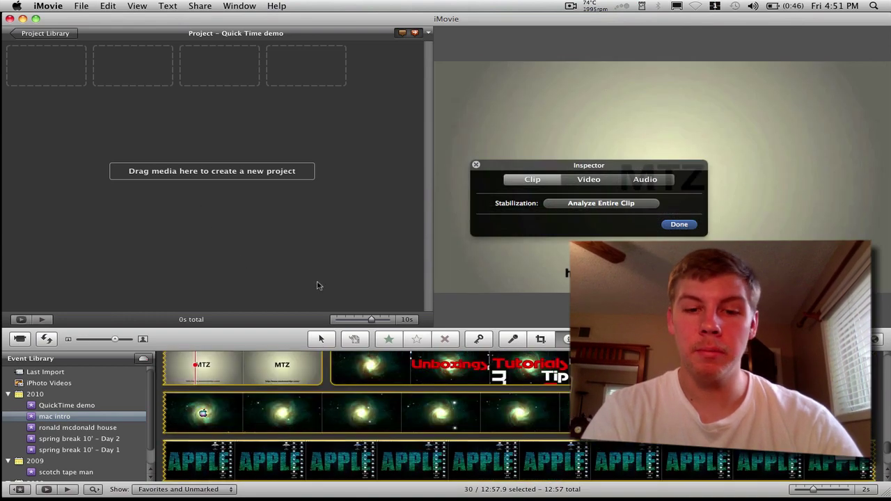
{"action": "scroll", "coordinate": [376, 389], "scroll_direction": "down", "scroll_amount": 3}
{"action": "left_click", "coordinate": [555, 402]}
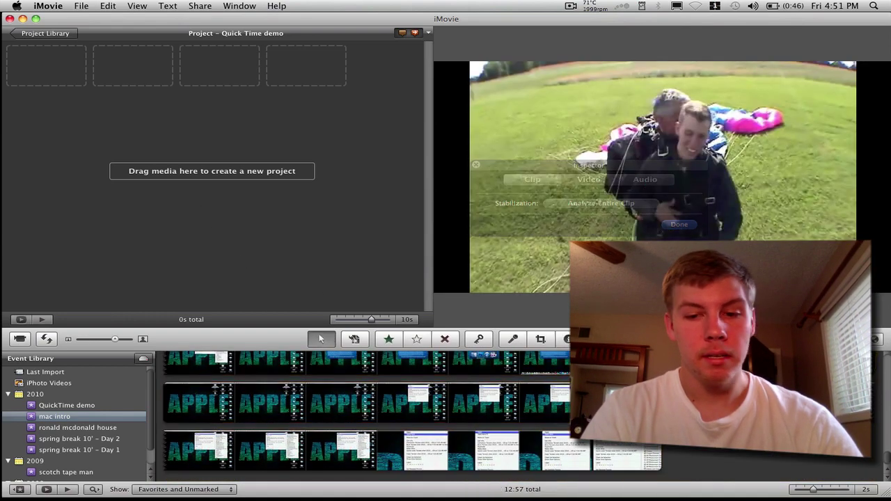
{"action": "key", "text": "super+alt+a"}
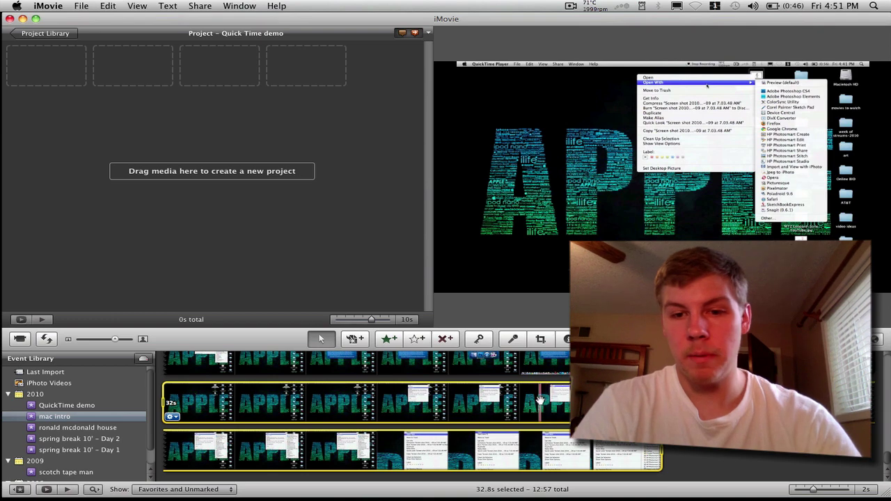
{"action": "left_click_drag", "start_coordinate": [541, 401], "coordinate": [335, 196]}
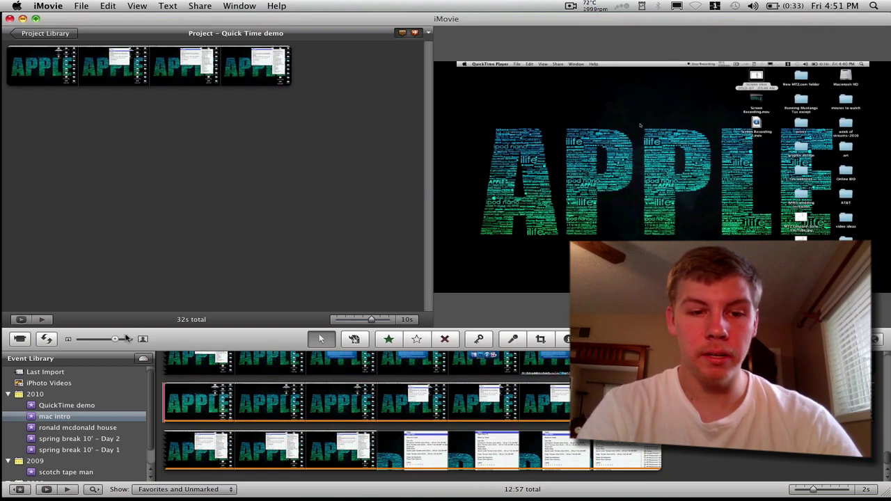
Step: Enlarge the thumbnails and event browser, open the July 9, 2010 webcam event, and mark 7 seconds
{"action": "left_click_drag", "start_coordinate": [117, 339], "coordinate": [139, 341]}
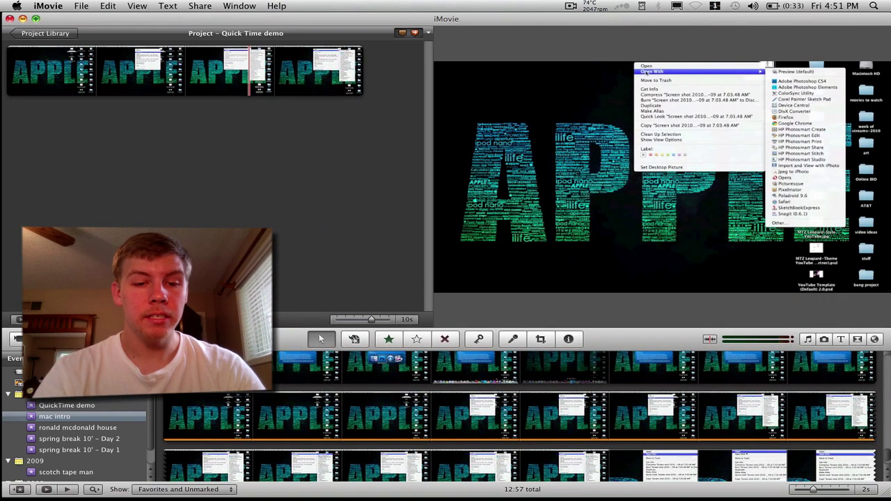
{"action": "left_click_drag", "start_coordinate": [230, 339], "coordinate": [230, 299]}
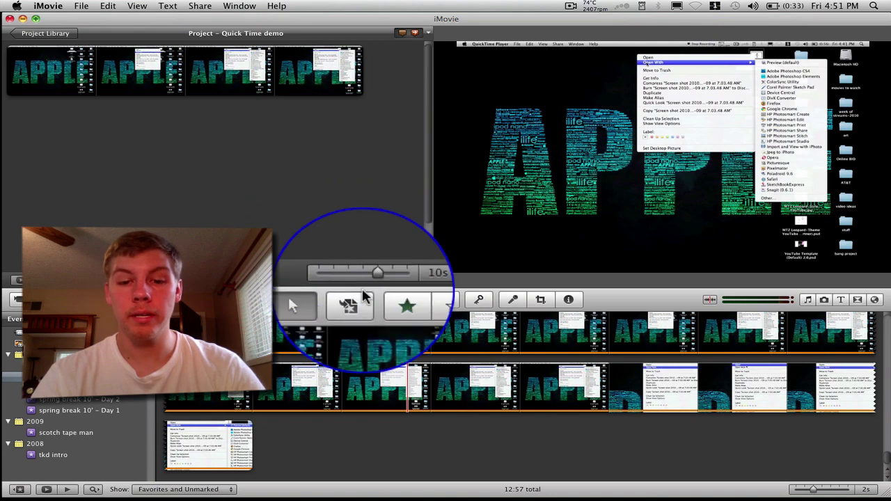
{"action": "left_click", "coordinate": [42, 365]}
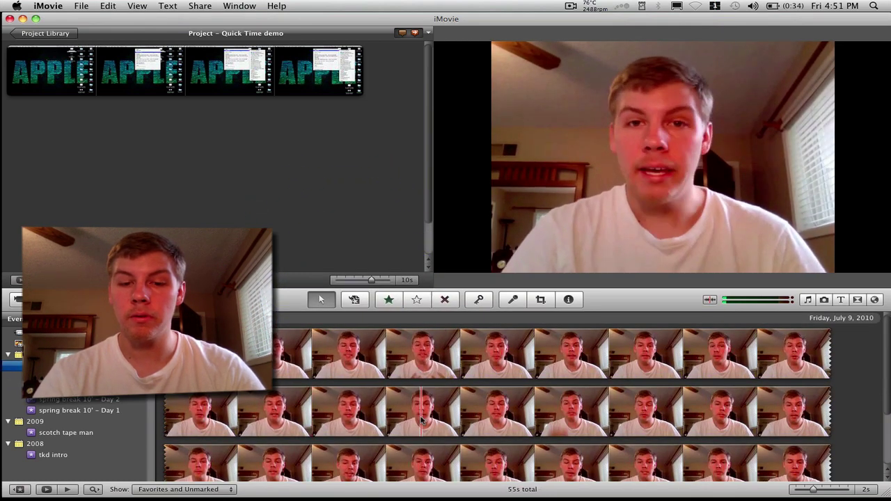
{"action": "scroll", "coordinate": [348, 393], "scroll_direction": "down", "scroll_amount": 1}
{"action": "scroll", "coordinate": [375, 390], "scroll_direction": "up", "scroll_amount": 1}
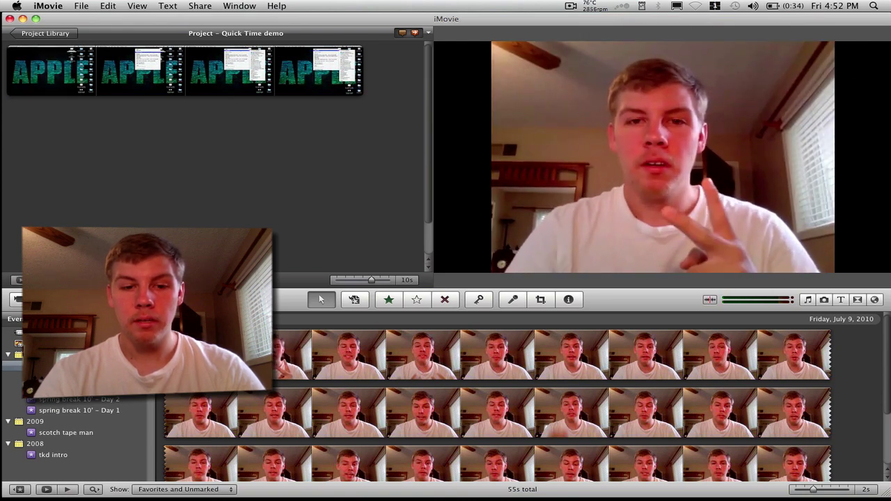
{"action": "left_click_drag", "start_coordinate": [276, 367], "coordinate": [526, 369]}
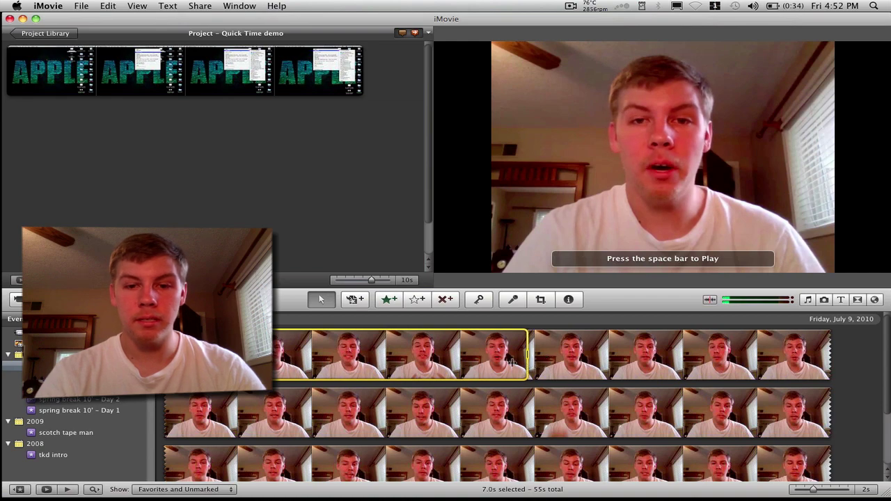
Step: Overlay the webcam range on the APPLE clip as a lengthened picture-in-picture inset at top left
{"action": "left_click_drag", "start_coordinate": [332, 361], "coordinate": [52, 89]}
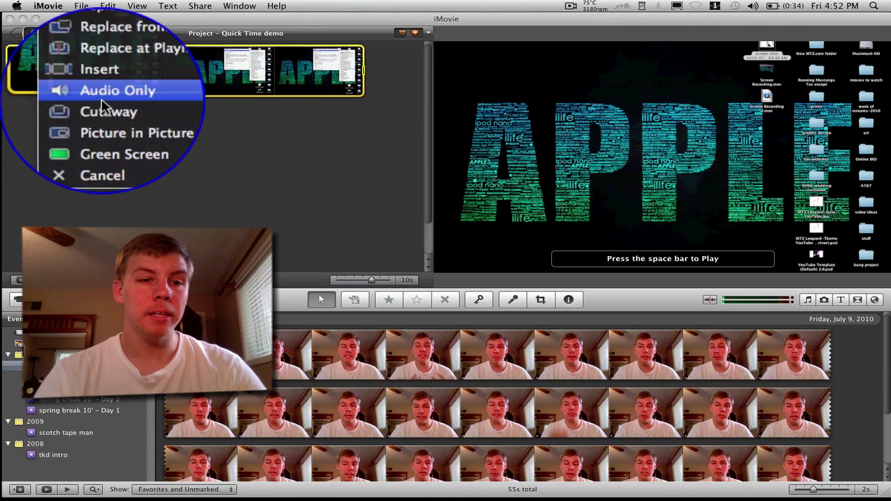
{"action": "left_click", "coordinate": [104, 119]}
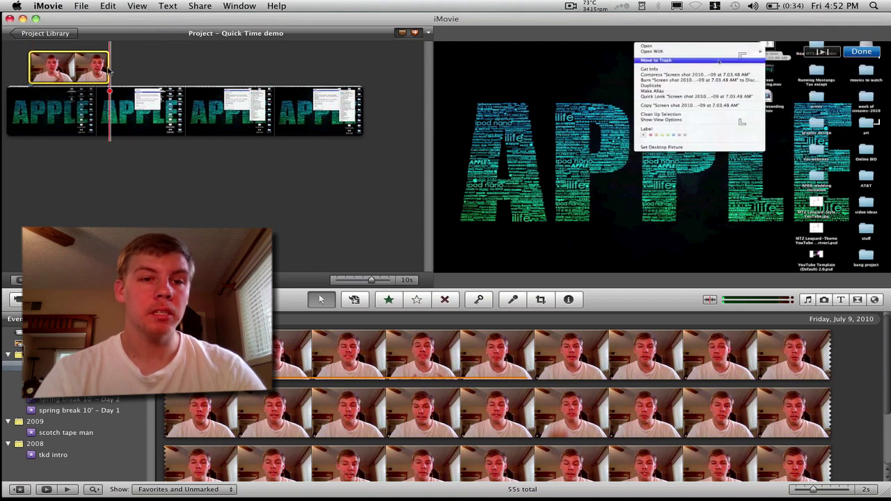
{"action": "left_click_drag", "start_coordinate": [109, 70], "coordinate": [159, 69]}
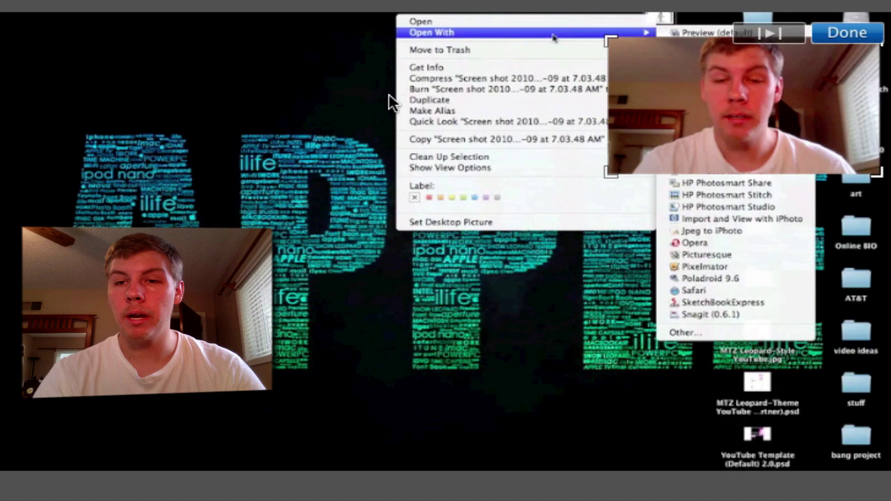
{"action": "left_click_drag", "start_coordinate": [637, 143], "coordinate": [147, 110]}
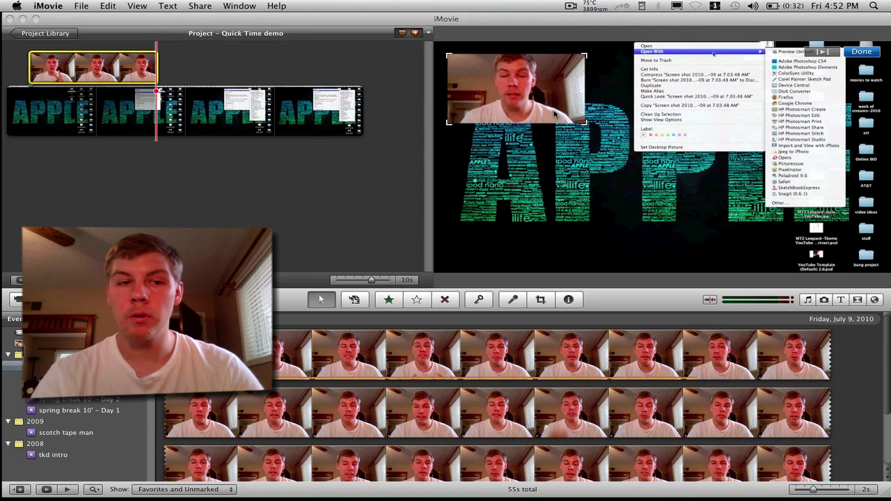
Step: Give the picture-in-picture inset a thick white border
{"action": "double_click", "coordinate": [83, 68]}
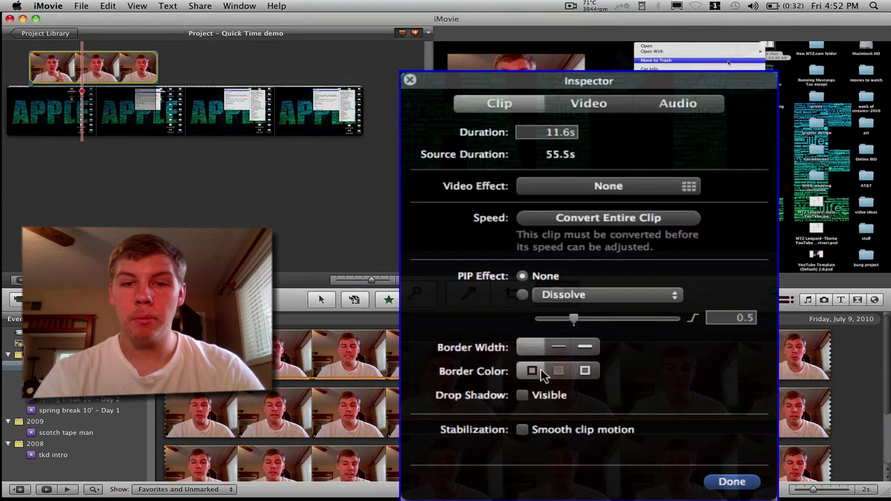
{"action": "left_click", "coordinate": [585, 371]}
{"action": "left_click", "coordinate": [588, 347]}
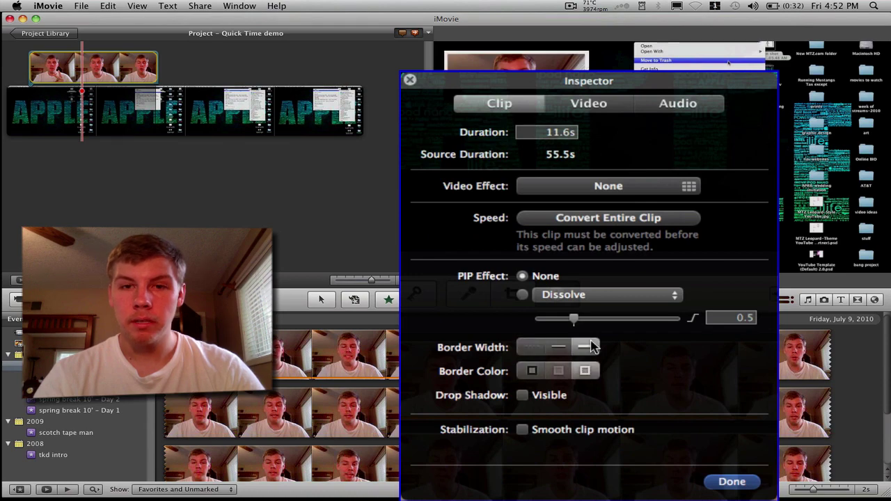
{"action": "left_click", "coordinate": [570, 349]}
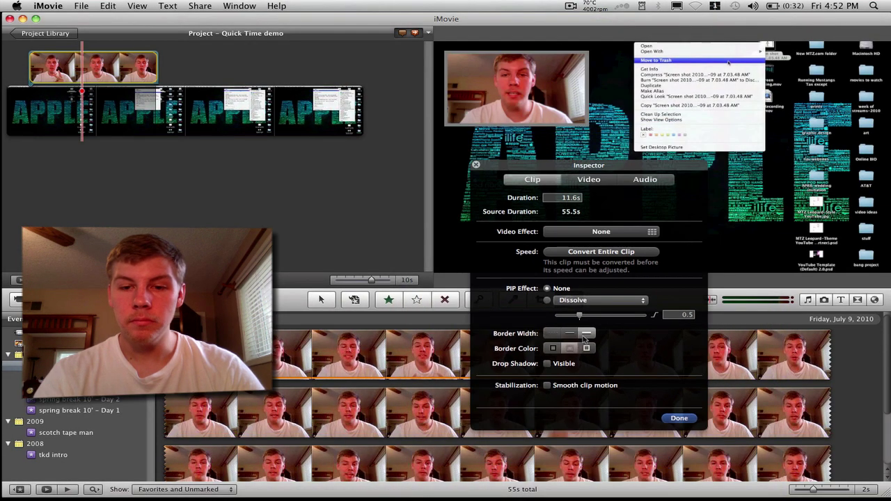
{"action": "left_click", "coordinate": [587, 348]}
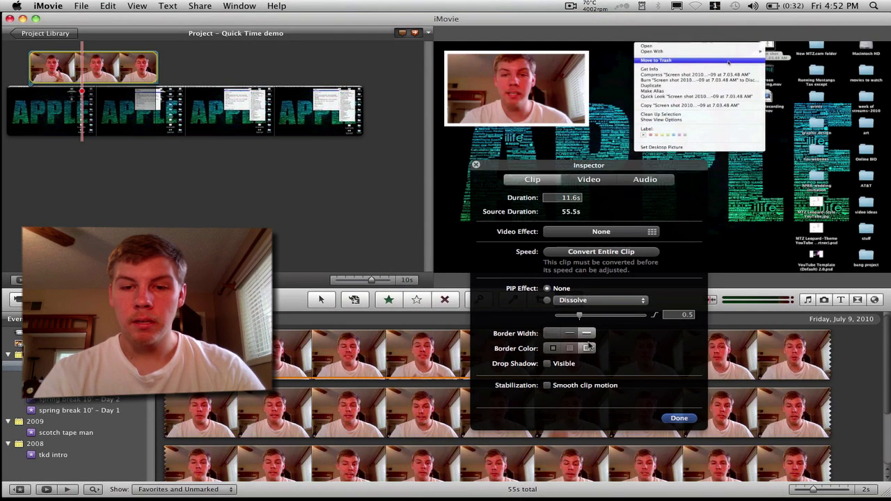
Step: Apply a 0.7s Zoom effect with a visible drop shadow to the inset and confirm
{"action": "left_click", "coordinate": [589, 307]}
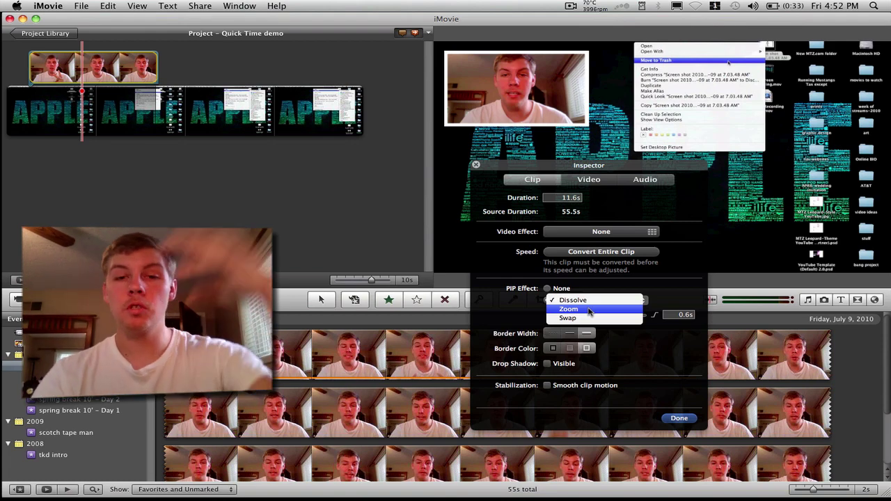
{"action": "left_click", "coordinate": [590, 309]}
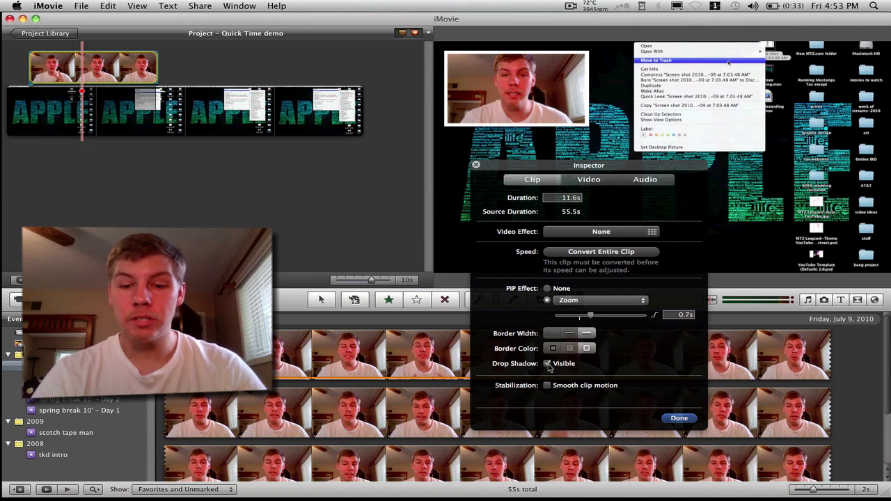
{"action": "left_click", "coordinate": [679, 419]}
{"action": "left_click", "coordinate": [167, 215]}
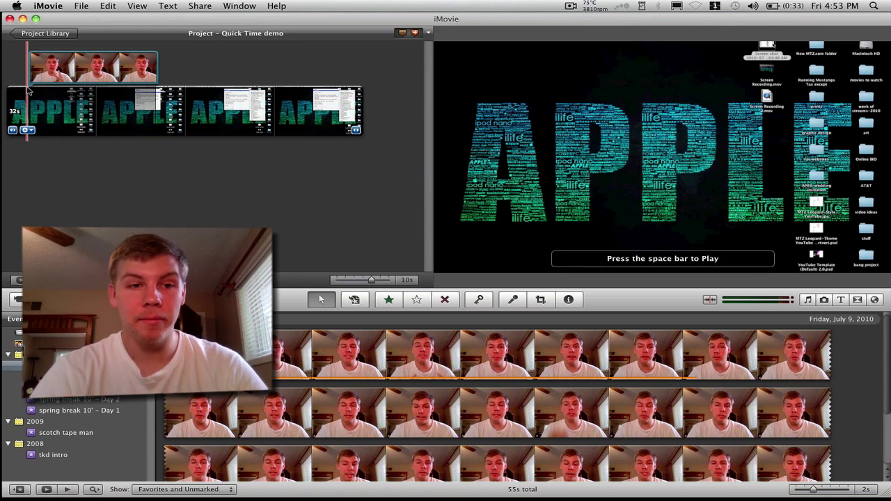
{"action": "key", "text": "space"}
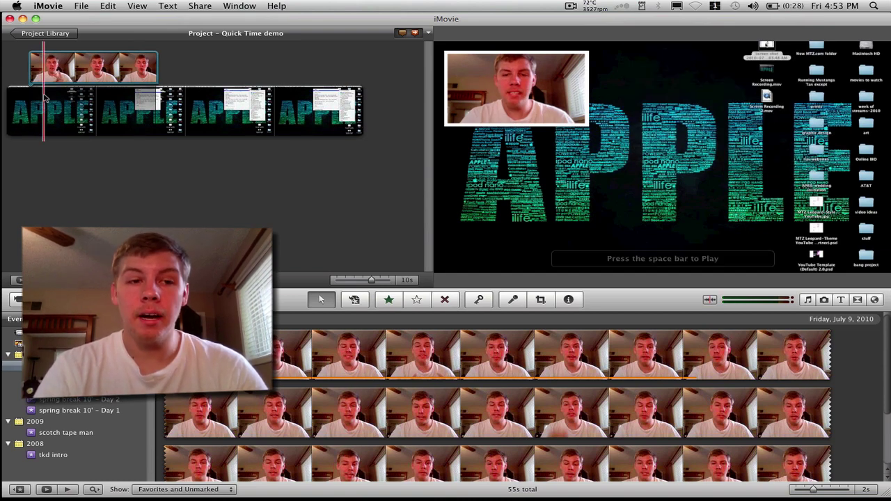
Step: Delete the webcam overlay and add an 11s webcam range beneath the recording as audio only
{"action": "left_click", "coordinate": [104, 67]}
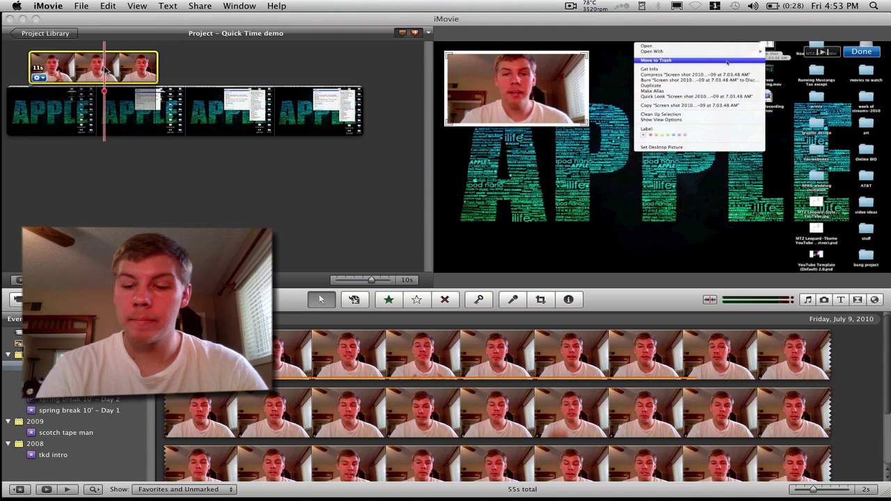
{"action": "key", "text": "Delete"}
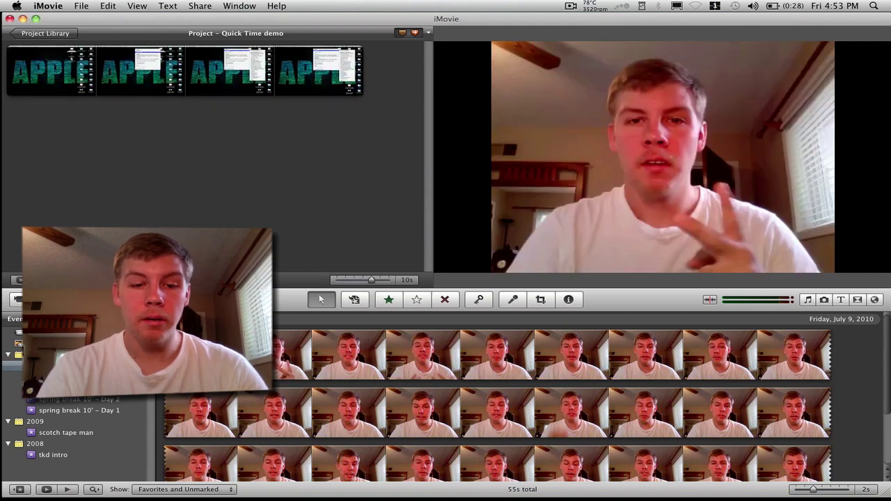
{"action": "left_click_drag", "start_coordinate": [167, 355], "coordinate": [540, 355]}
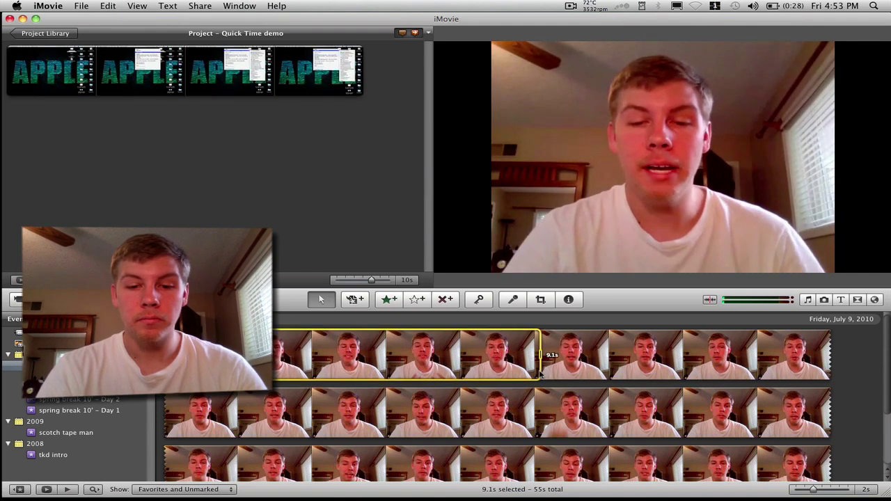
{"action": "left_click_drag", "start_coordinate": [403, 355], "coordinate": [37, 83]}
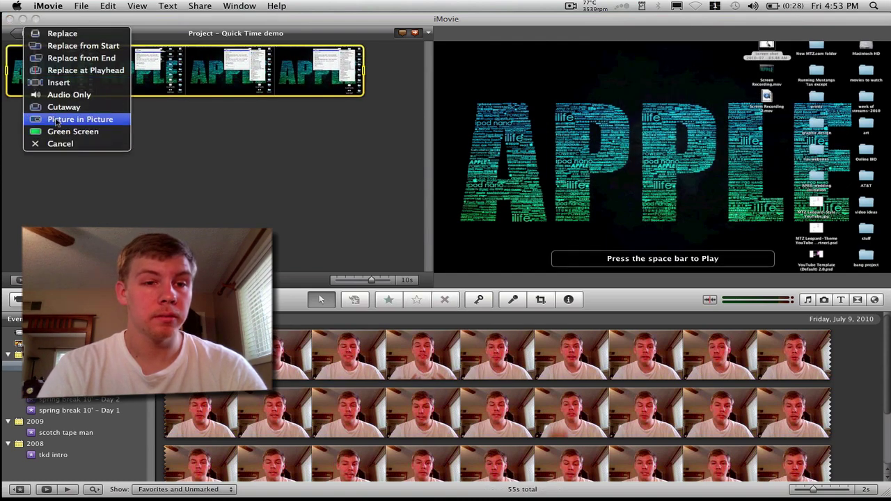
{"action": "left_click", "coordinate": [53, 94]}
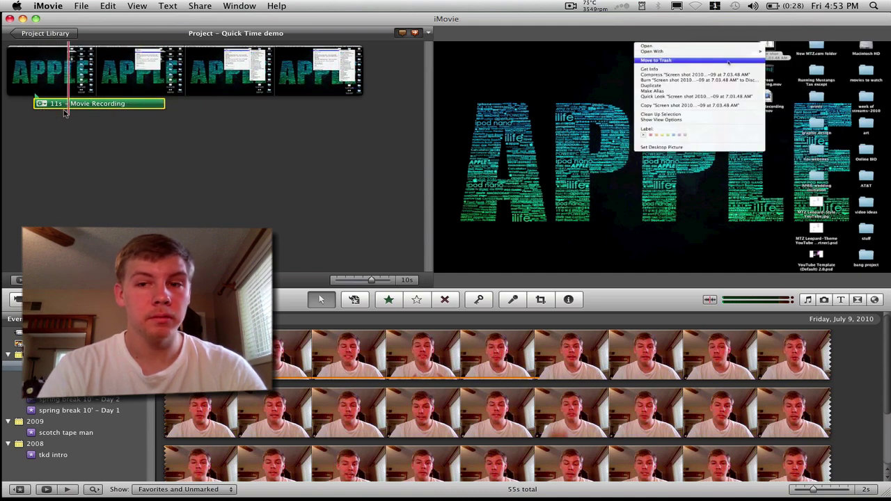
Step: Drag a 3-second webcam excerpt onto the start of the APPLE clip
{"action": "left_click", "coordinate": [79, 149]}
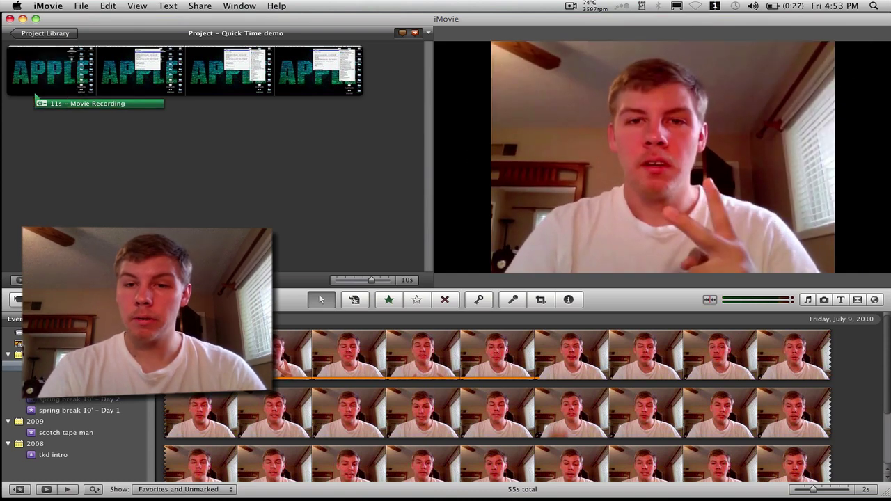
{"action": "left_click", "coordinate": [303, 374]}
{"action": "left_click_drag", "start_coordinate": [303, 374], "coordinate": [38, 89]}
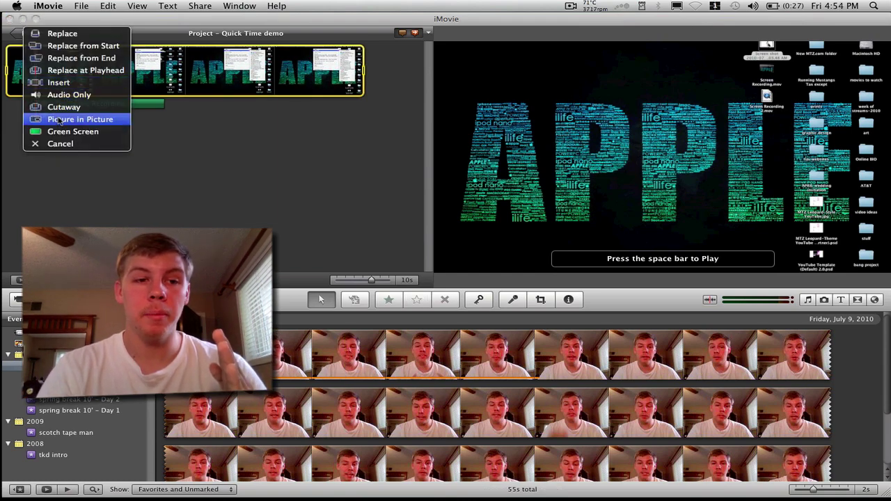
Step: Add the 3-second excerpt as a picture-in-picture inset positioned at the top-left
{"action": "left_click", "coordinate": [59, 119]}
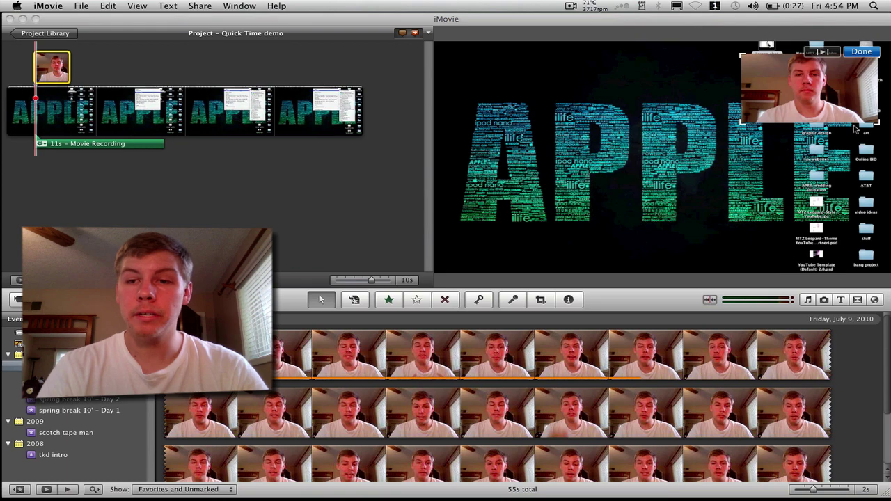
{"action": "left_click_drag", "start_coordinate": [810, 114], "coordinate": [512, 111]}
{"action": "left_click", "coordinate": [862, 52]}
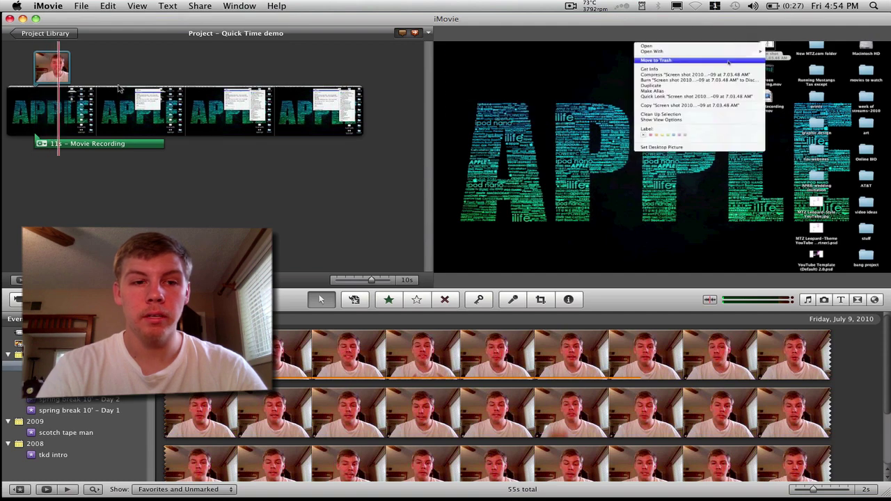
Step: Add a second short webcam stretch as a picture-in-picture inset in the bottom-right corner
{"action": "left_click_drag", "start_coordinate": [405, 352], "coordinate": [534, 344]}
{"action": "left_click_drag", "start_coordinate": [462, 354], "coordinate": [110, 111]}
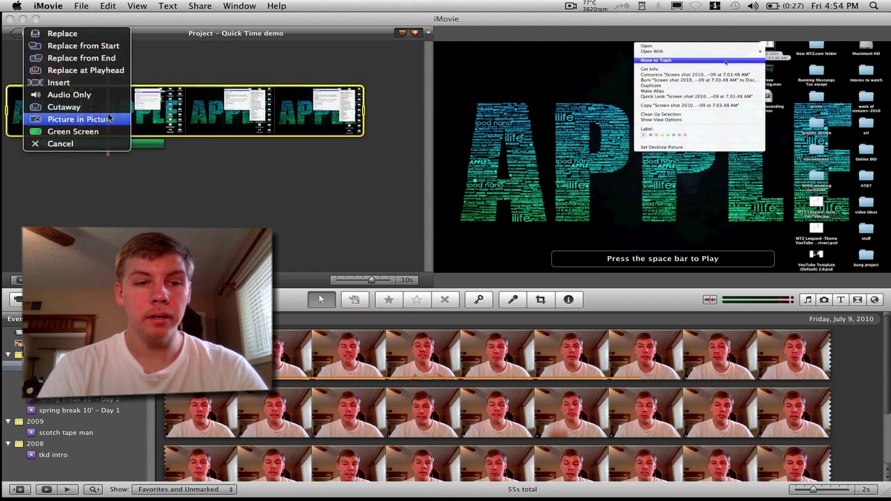
{"action": "left_click", "coordinate": [111, 120]}
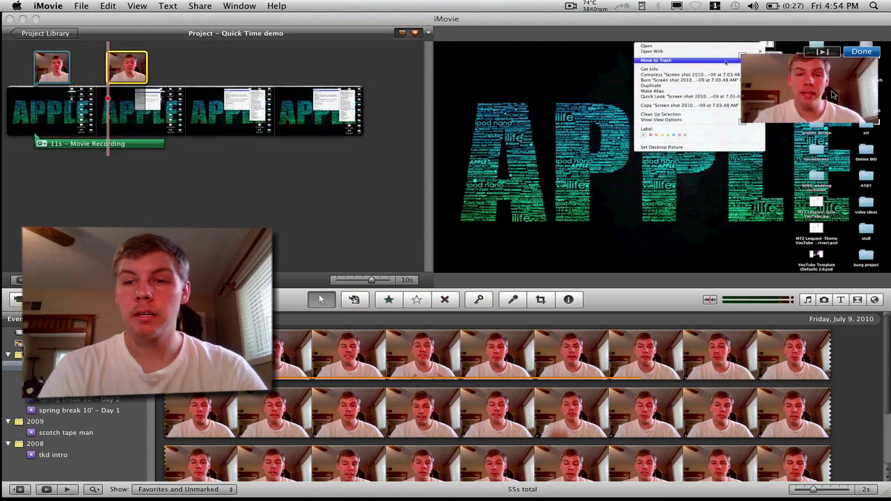
{"action": "left_click_drag", "start_coordinate": [833, 95], "coordinate": [833, 233]}
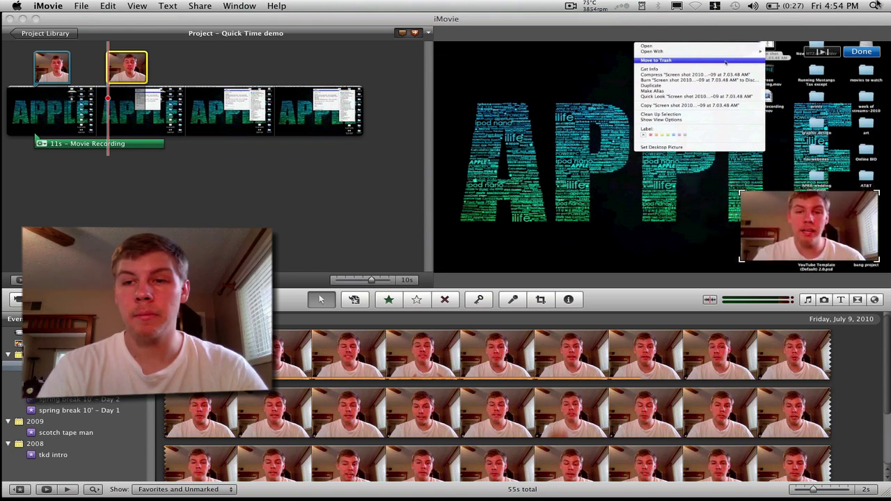
{"action": "left_click", "coordinate": [867, 54]}
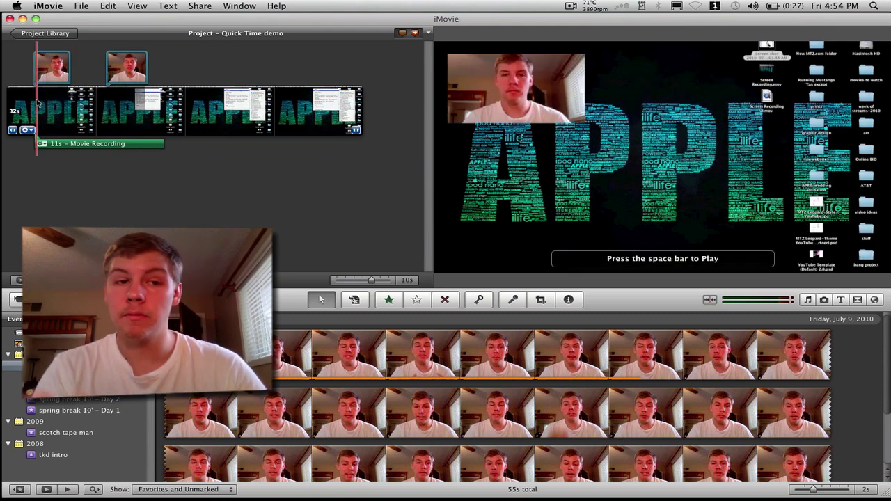
Step: Set the audio volume of both webcam picture-in-picture insets to 0%
{"action": "double_click", "coordinate": [54, 67]}
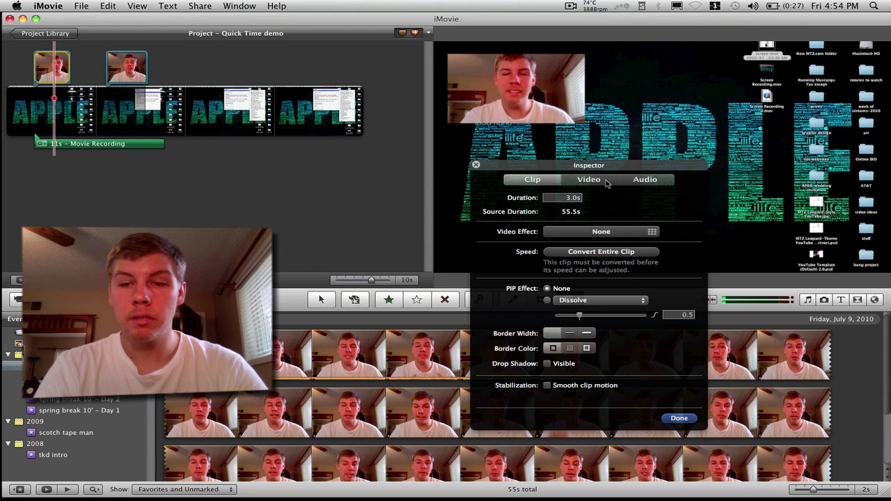
{"action": "left_click", "coordinate": [644, 179]}
{"action": "left_click_drag", "start_coordinate": [570, 200], "coordinate": [547, 206]}
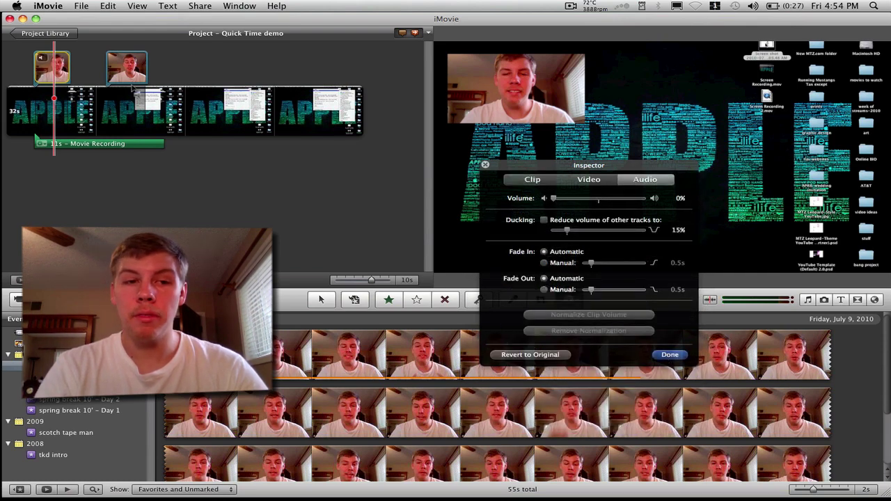
{"action": "left_click", "coordinate": [127, 64]}
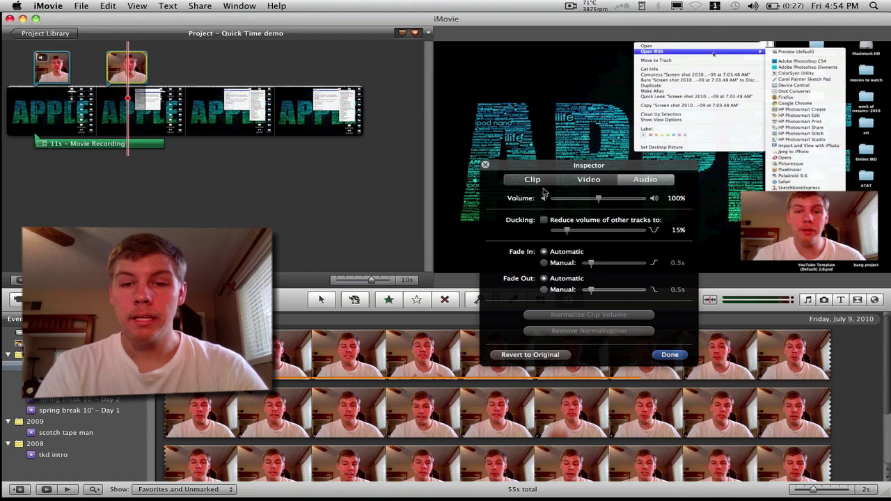
{"action": "left_click_drag", "start_coordinate": [561, 200], "coordinate": [550, 201]}
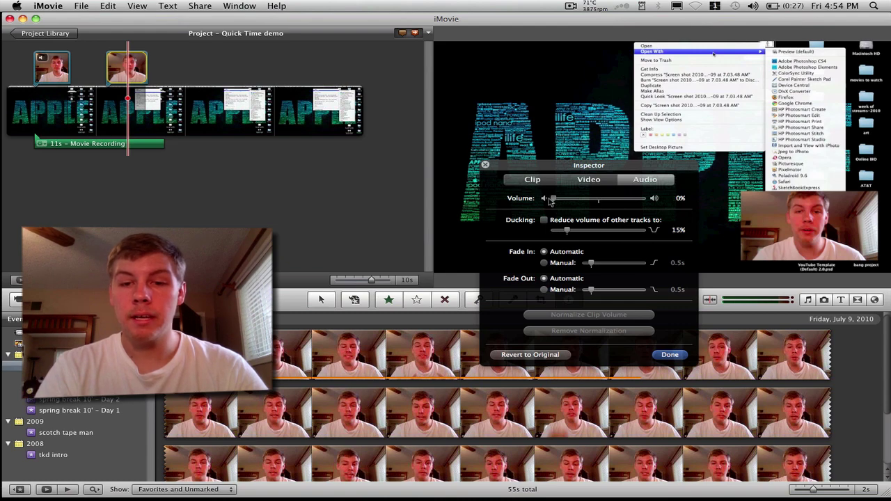
{"action": "left_click", "coordinate": [669, 355]}
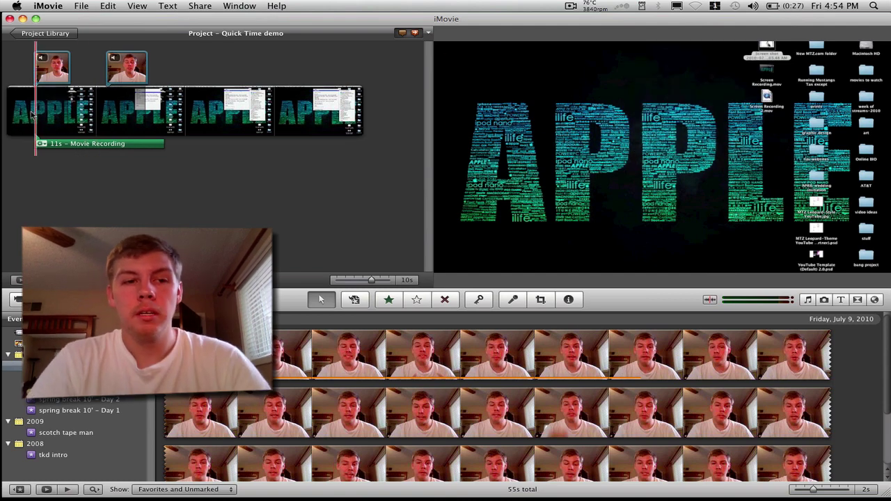
{"action": "key", "text": "space"}
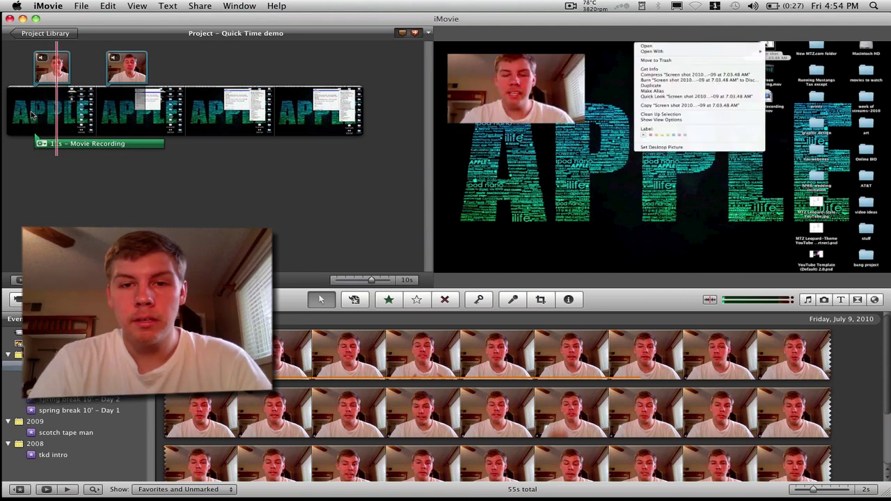